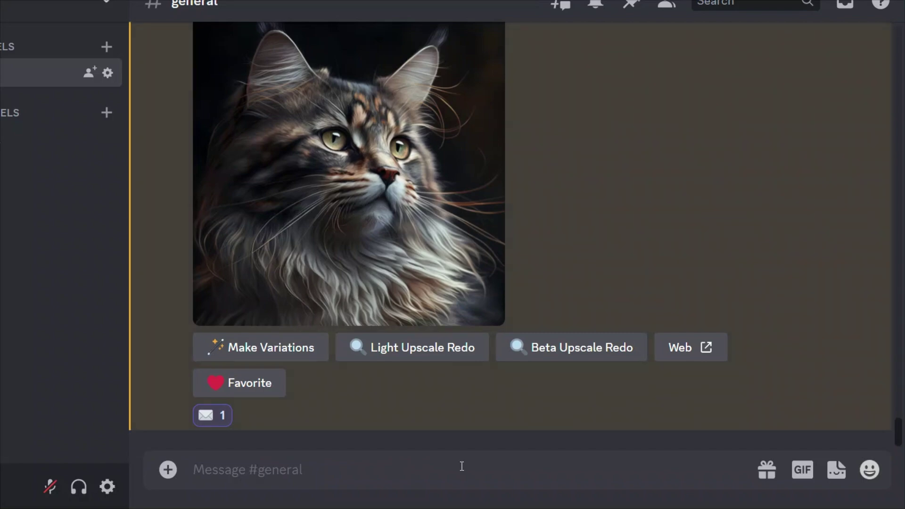
Step: Set Midjourney's default model to MJ version 5 through the /settings panel
text(/se)
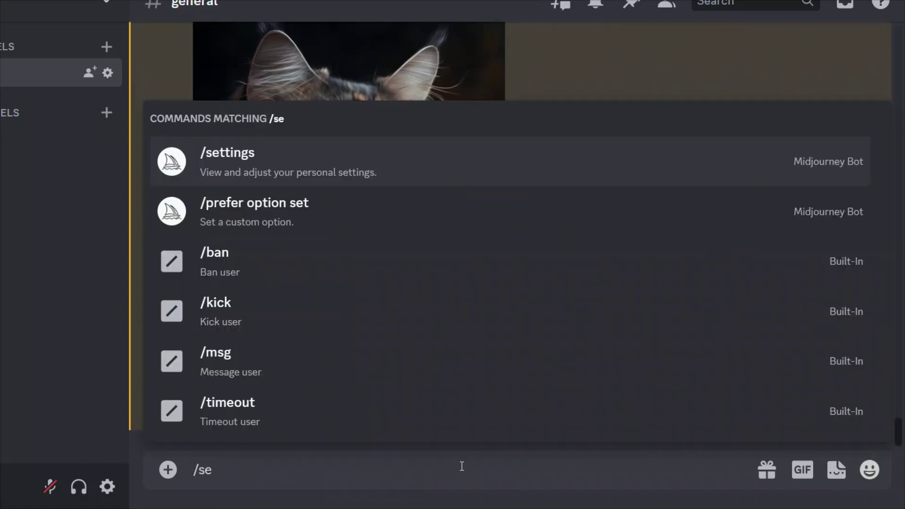
key(Return)
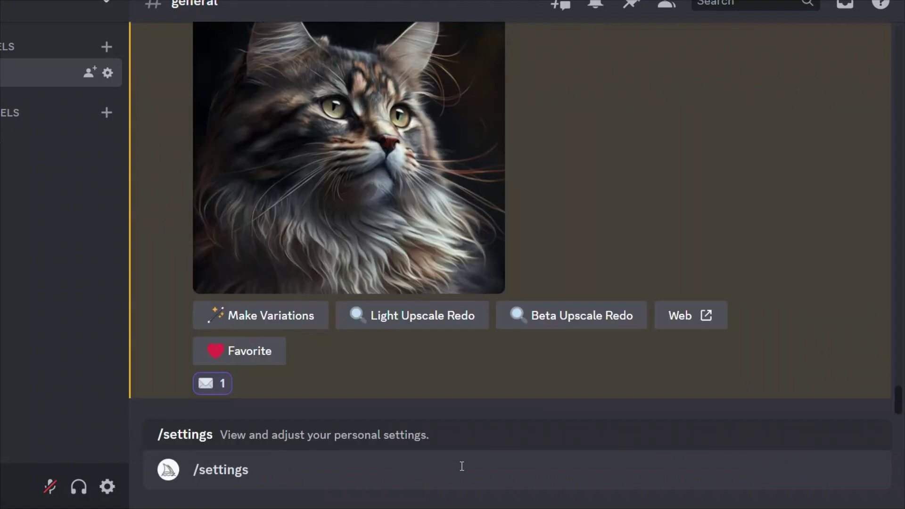
key(Return)
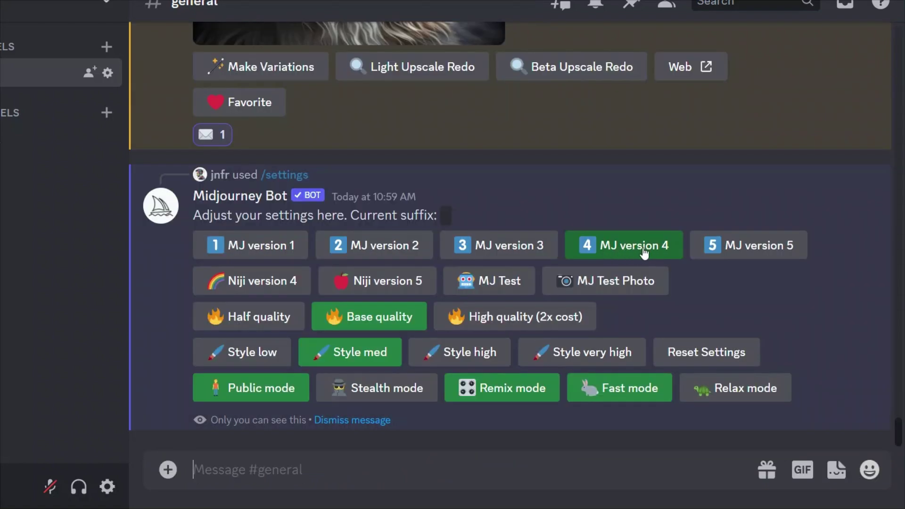
click(773, 253)
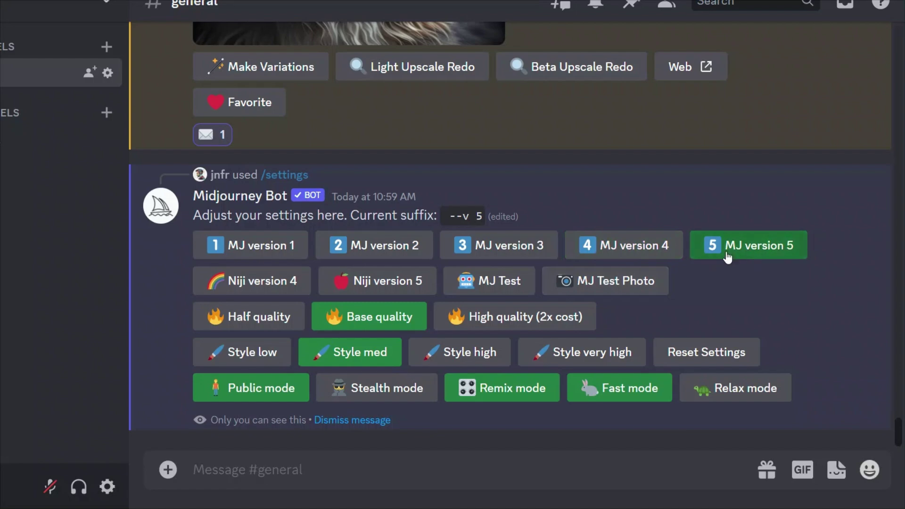
click(488, 469)
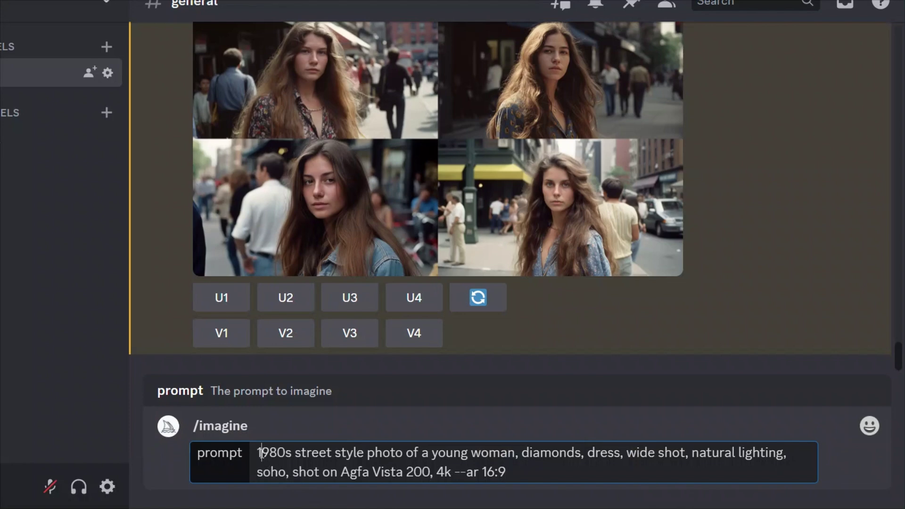
Step: Check the prompt's street-style photo, wide shot, film stock and 16:9 aspect ratio wording
drag(294, 453, 522, 455)
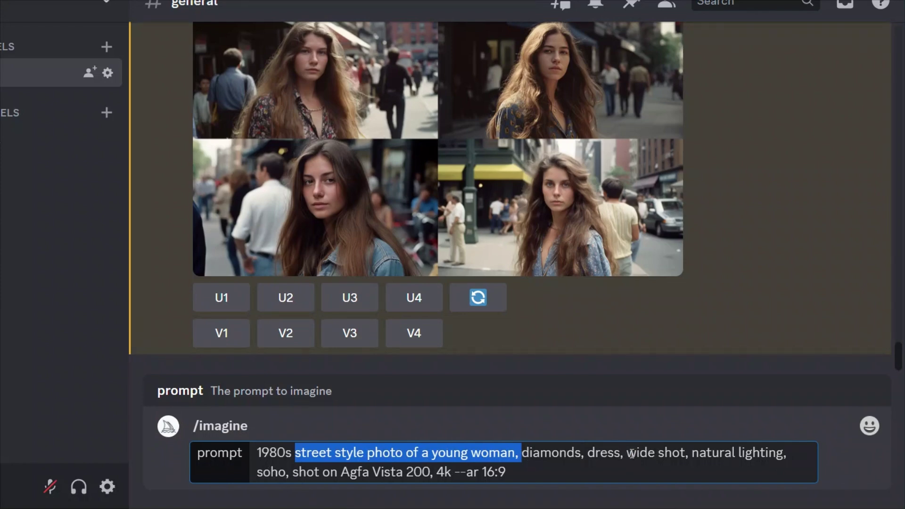
drag(628, 454, 683, 457)
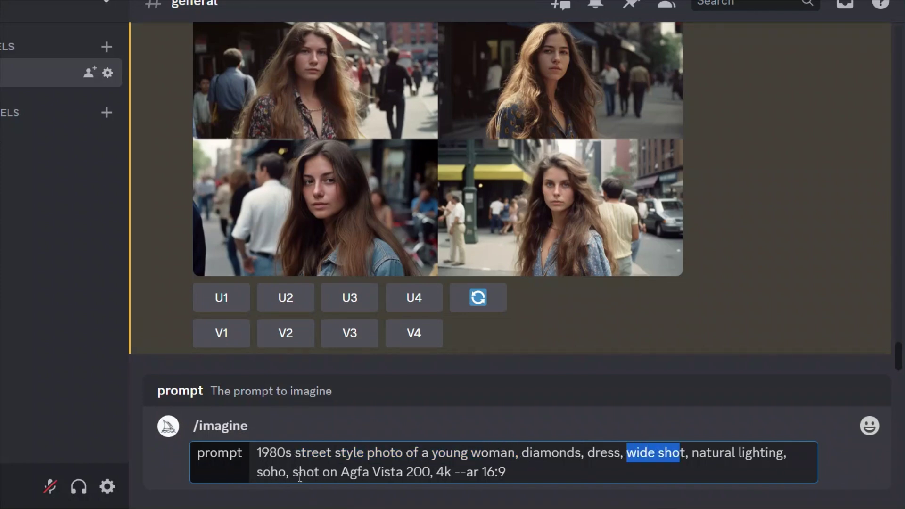
drag(302, 471, 450, 471)
click(537, 477)
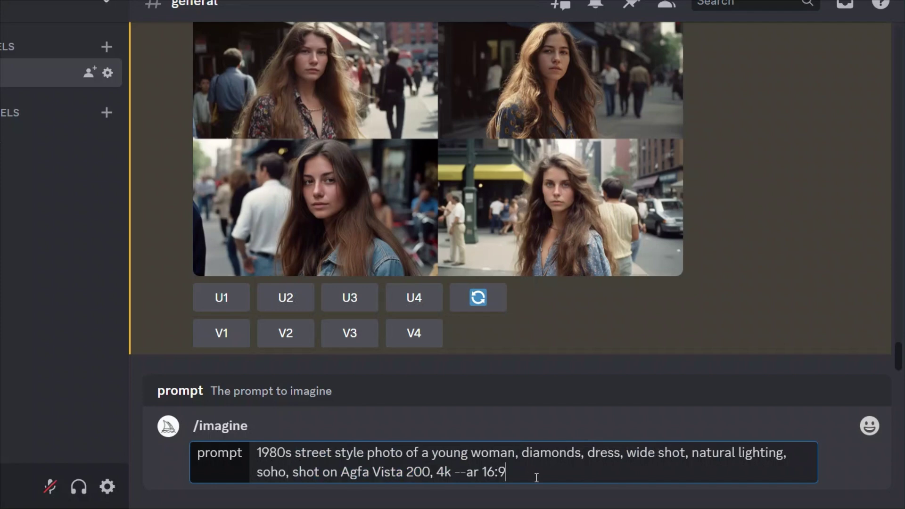
drag(536, 478, 460, 474)
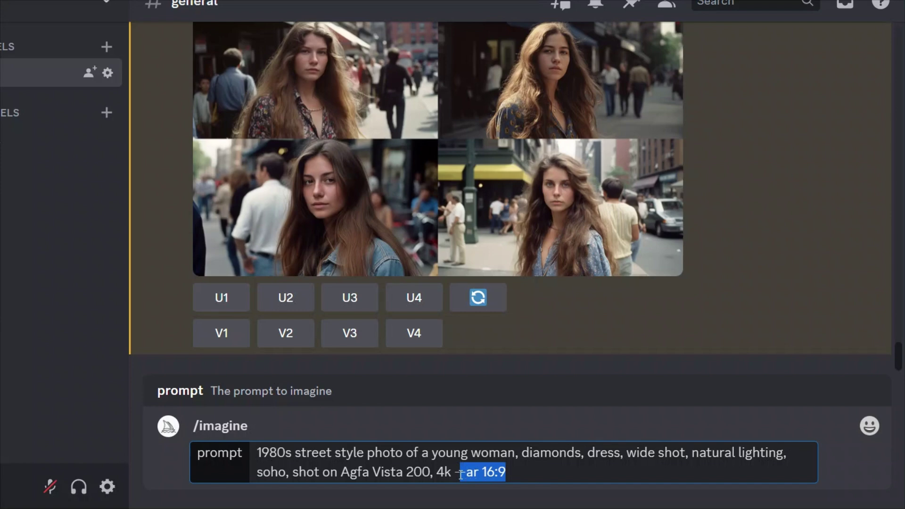
click(530, 474)
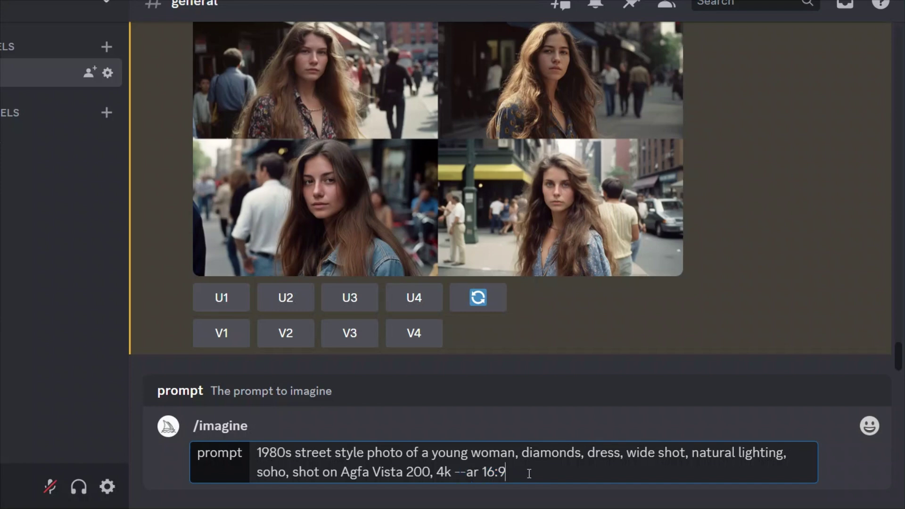
Step: Submit the Soho street prompt and check its posted wording: 1980s street style, soho, Agfa Vista 200
key(Return)
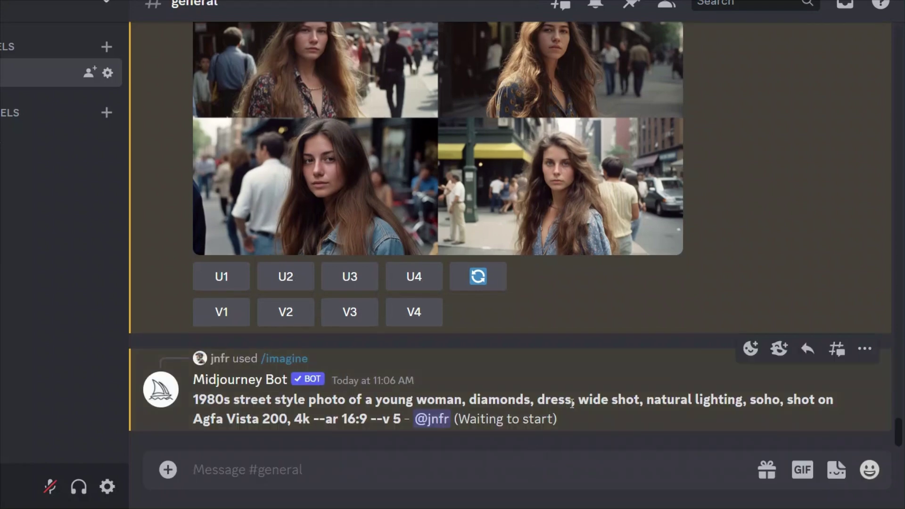
drag(194, 401, 303, 399)
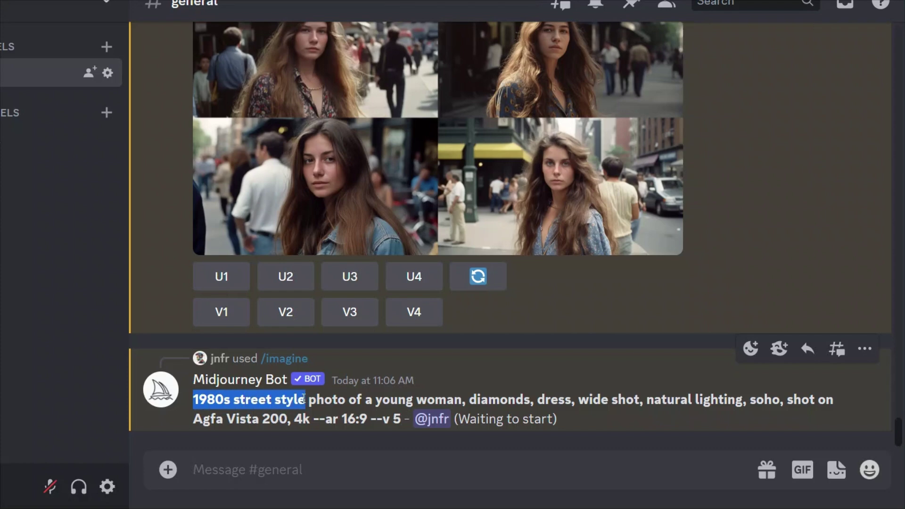
drag(751, 400, 780, 400)
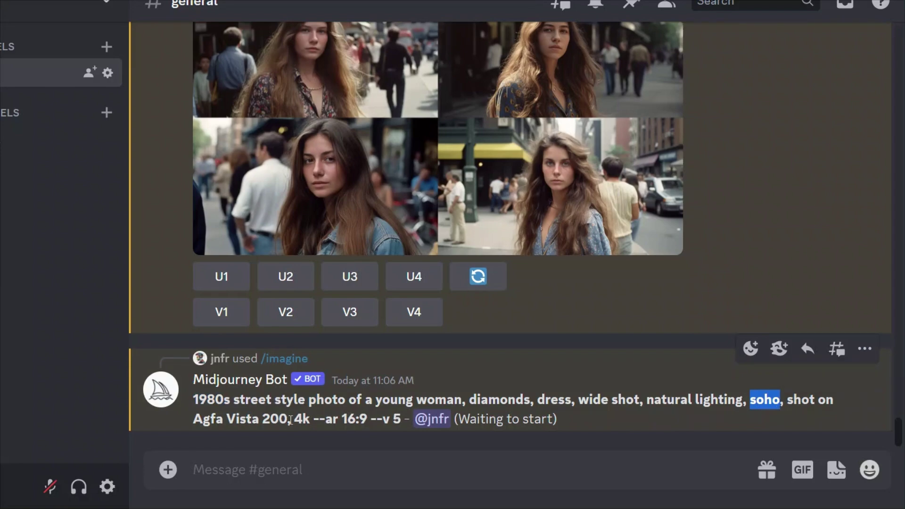
drag(291, 419, 192, 417)
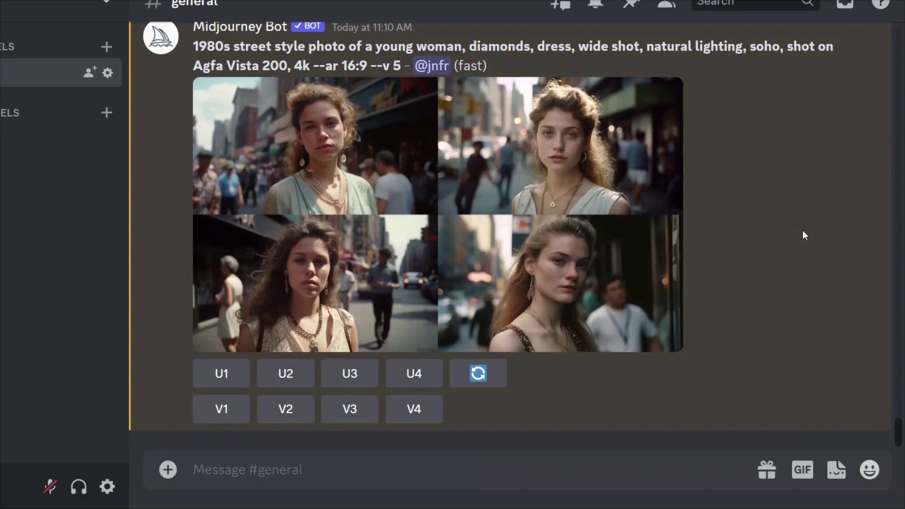
scroll(802, 231, up, 10)
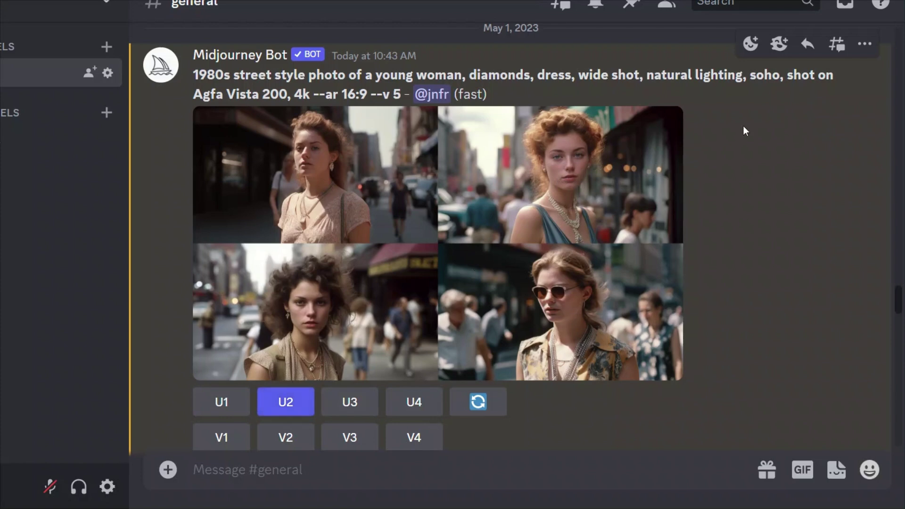
Step: React to the 10:43 AM grid with the envelope emoji to get its Job ID and seed
click(863, 56)
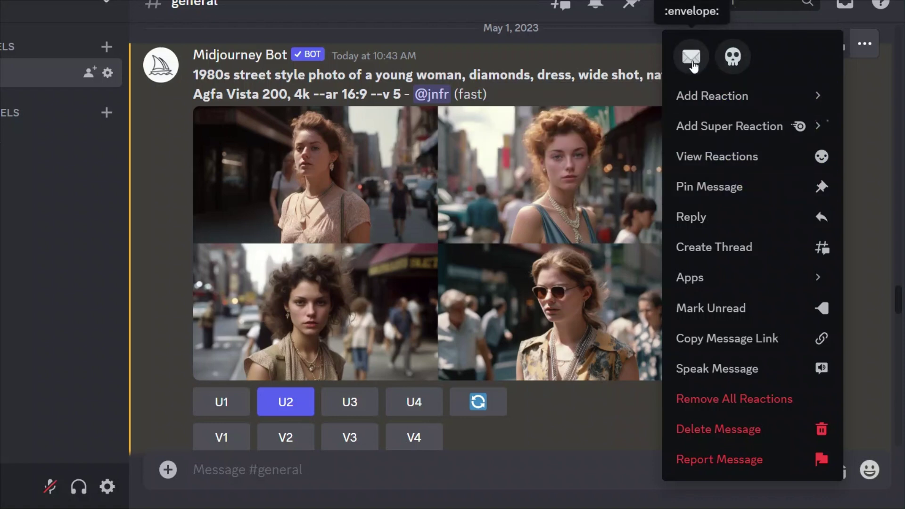
mouse_move(751, 99)
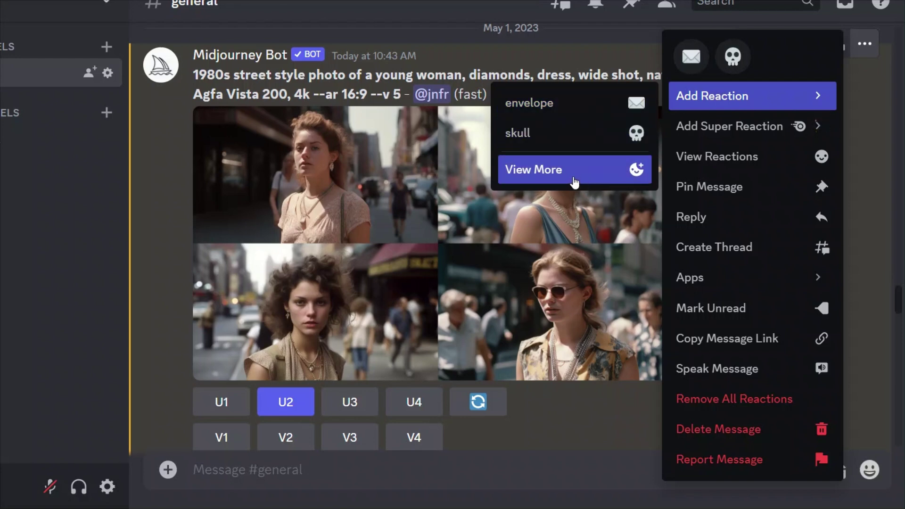
click(573, 181)
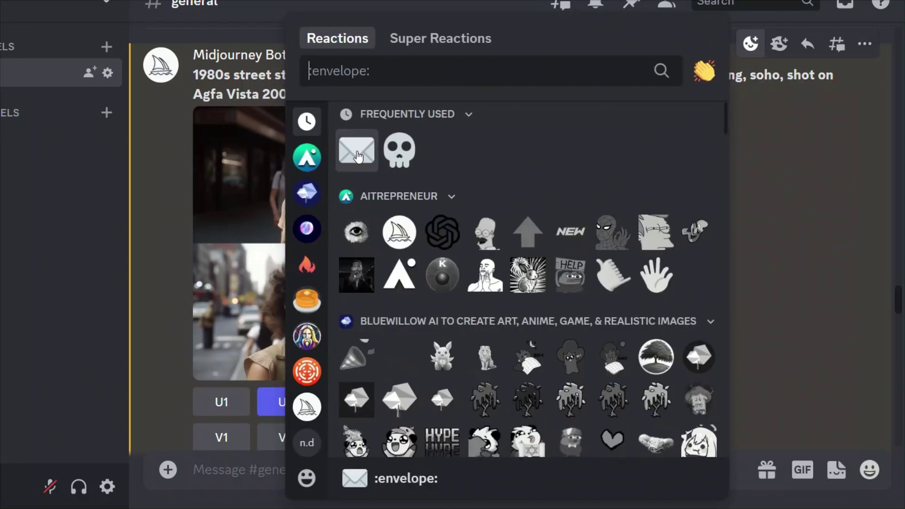
click(157, 214)
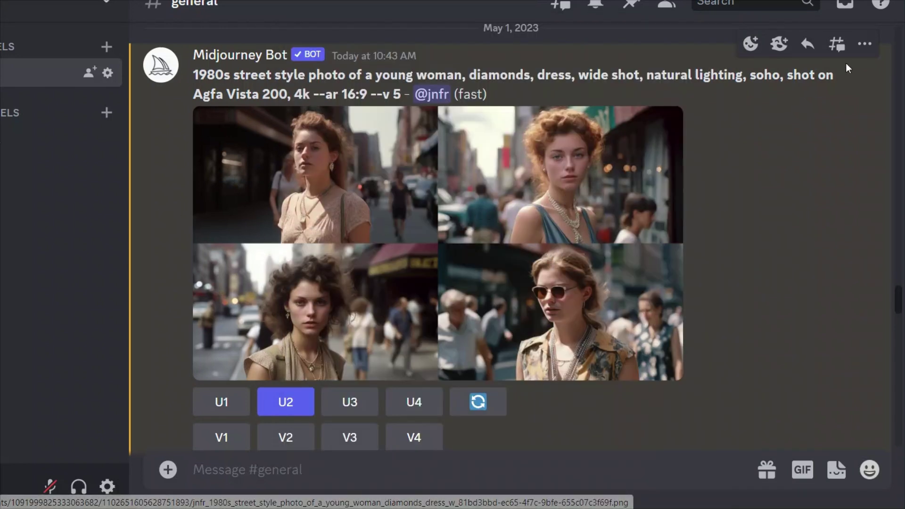
click(865, 44)
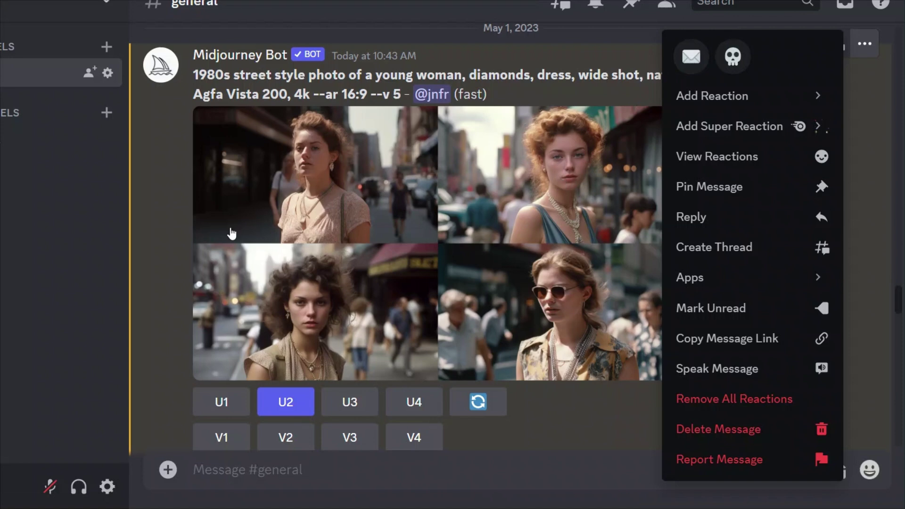
click(692, 57)
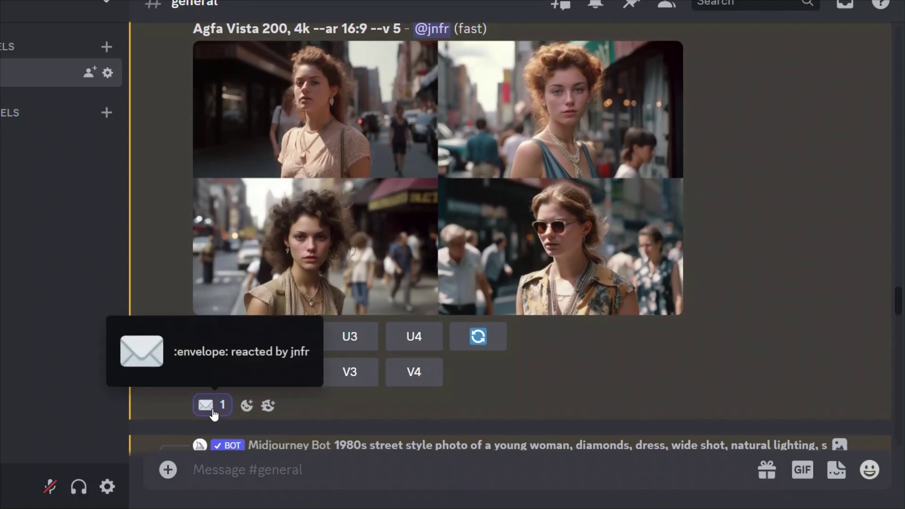
scroll(329, 388, up, 2)
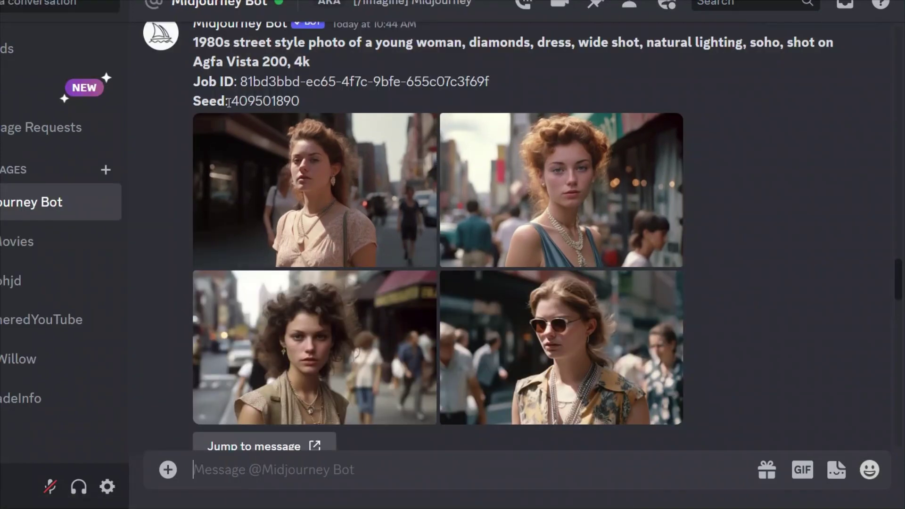
drag(233, 102, 303, 100)
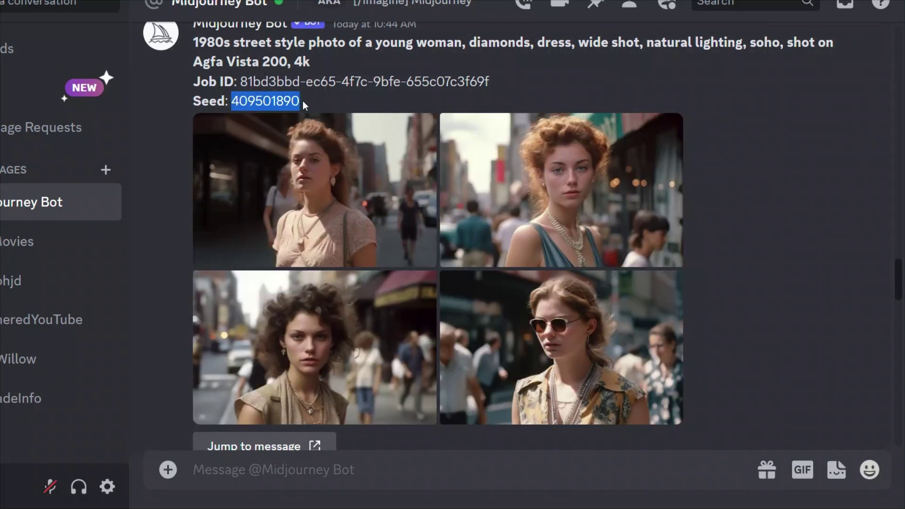
triple_click(302, 101)
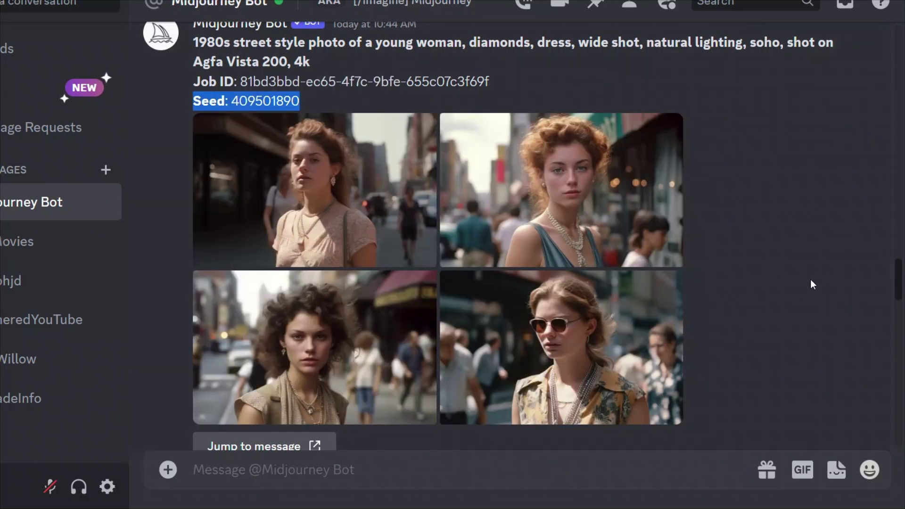
click(484, 54)
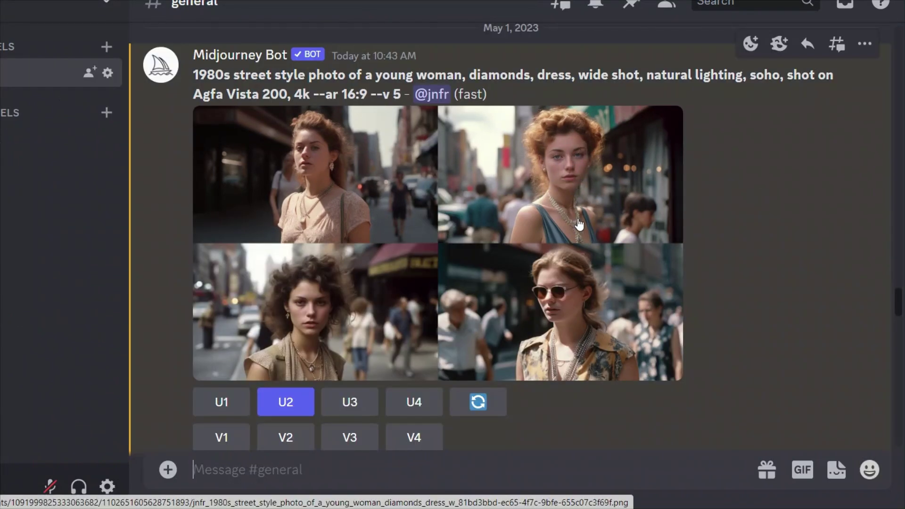
click(285, 404)
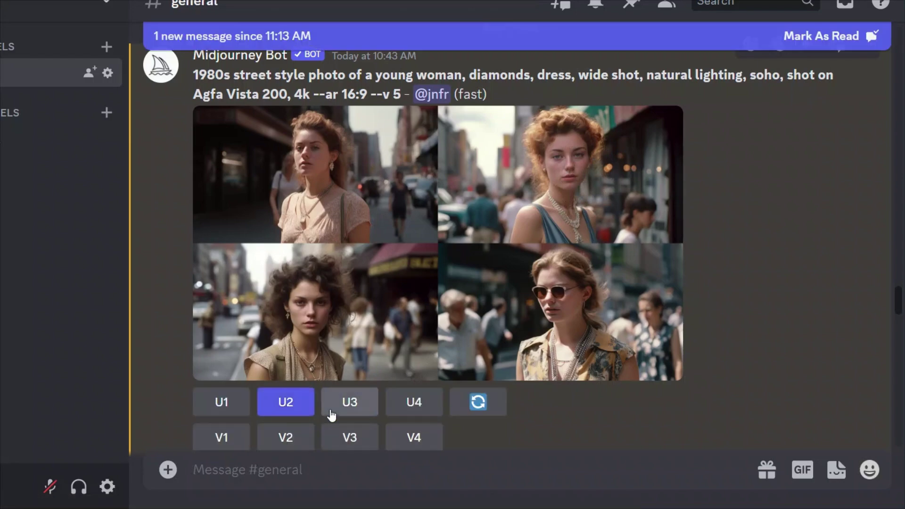
click(264, 38)
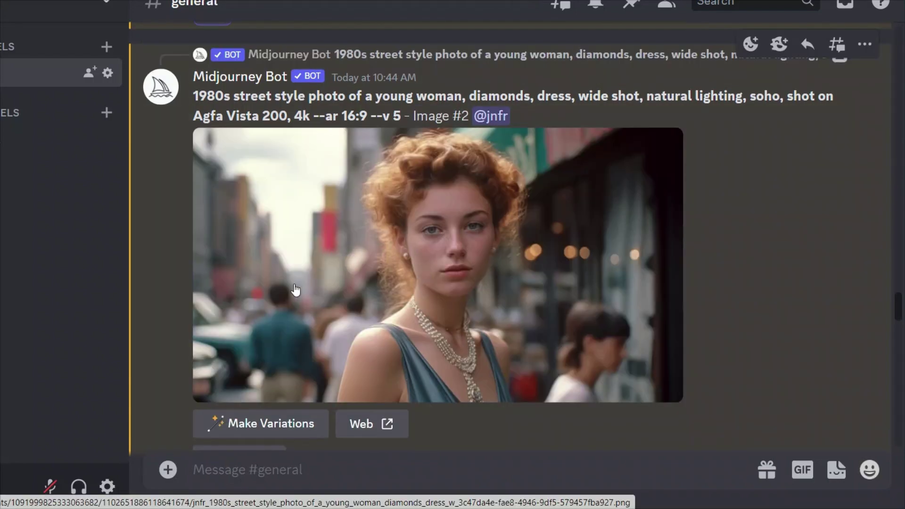
click(442, 272)
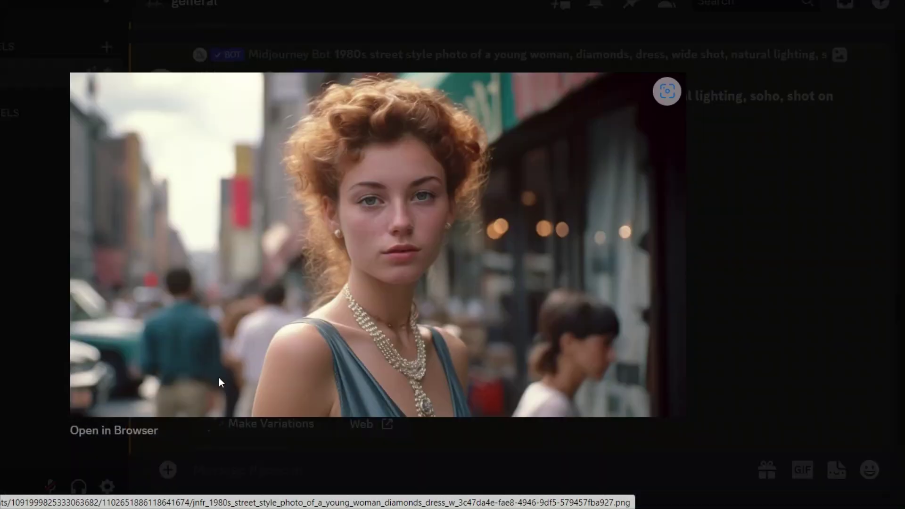
right_click(304, 256)
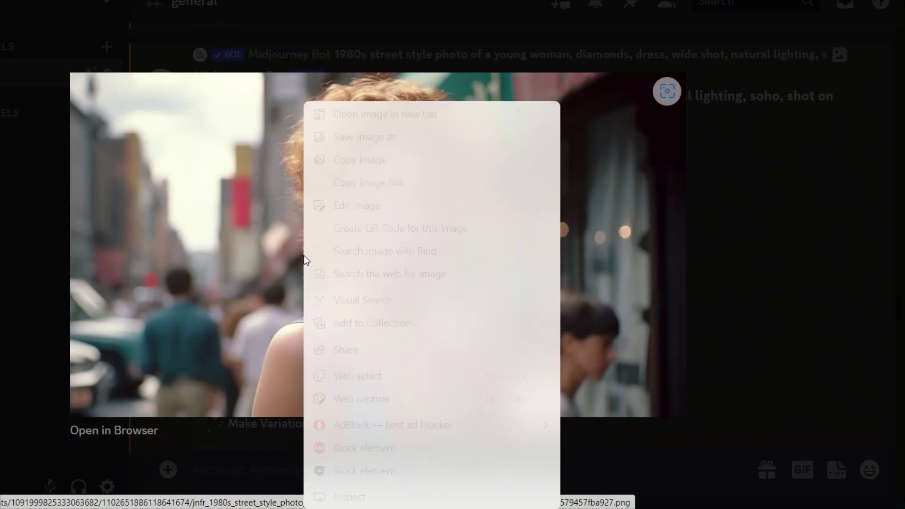
click(368, 184)
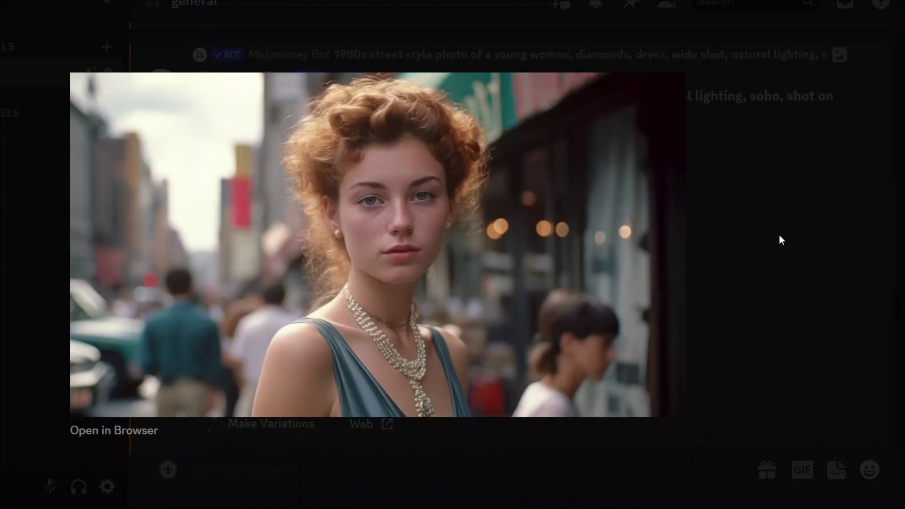
click(766, 242)
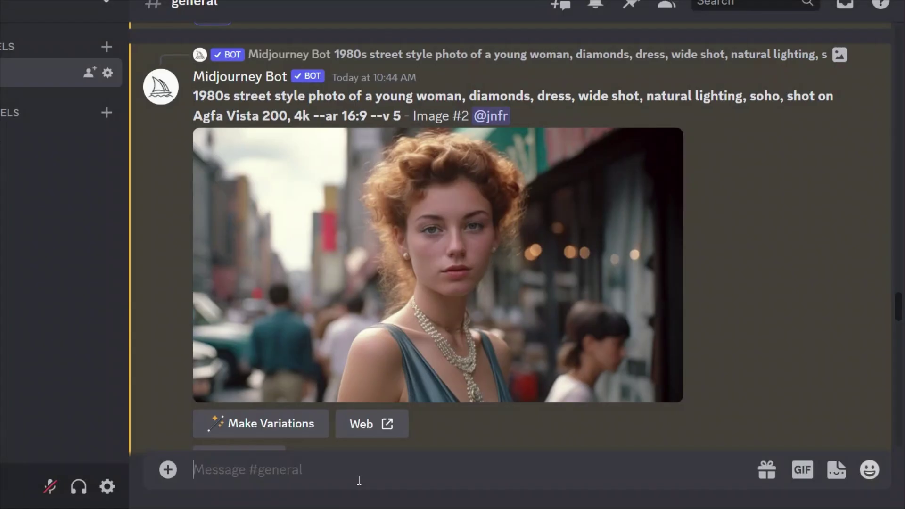
Step: Begin an /imagine prompt with the portrait's image link followed by the copied Soho street wording
text(/im)
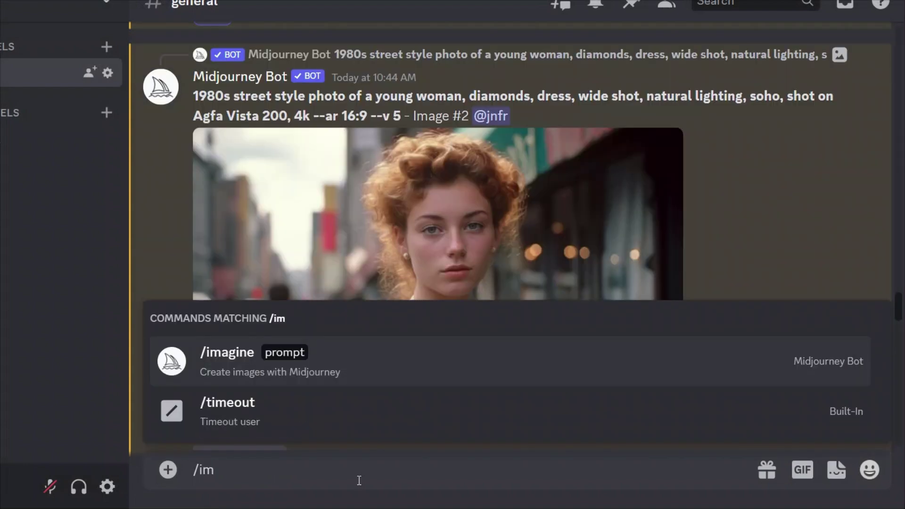
key(Tab)
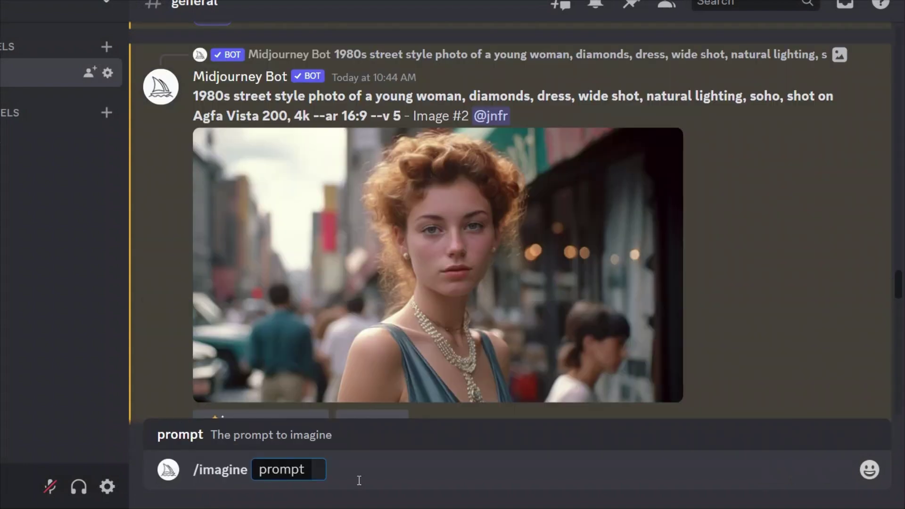
key(ctrl+v)
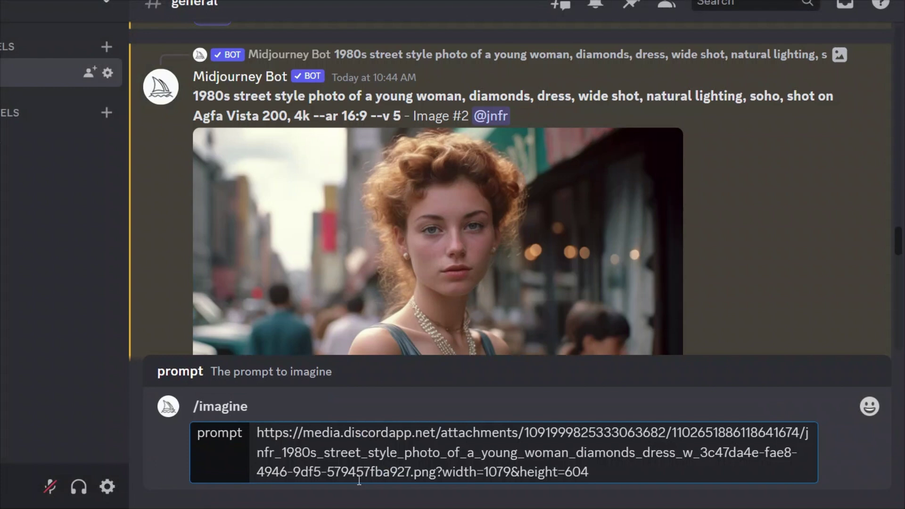
drag(362, 113, 193, 96)
key(ctrl+c)
click(618, 472)
key(ctrl+v)
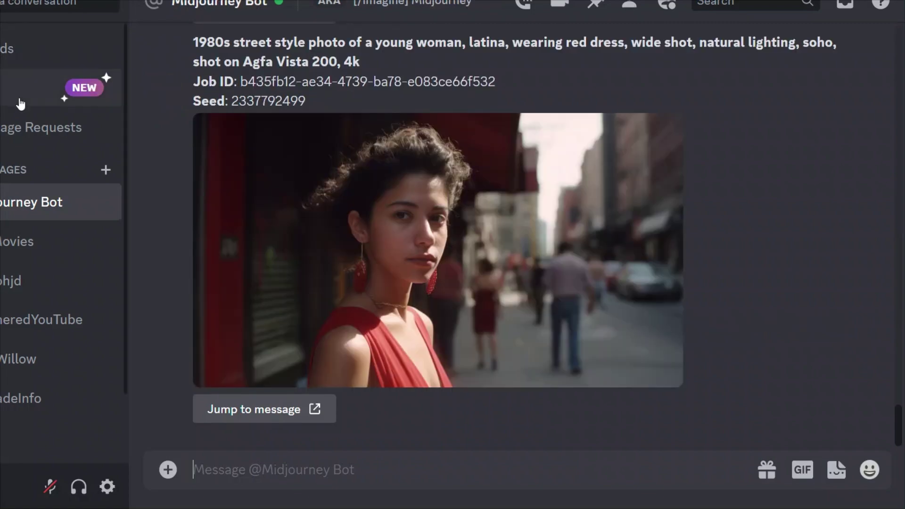
Step: Find the earlier grid and select its seed number 409501890
scroll(457, 148, up, 15)
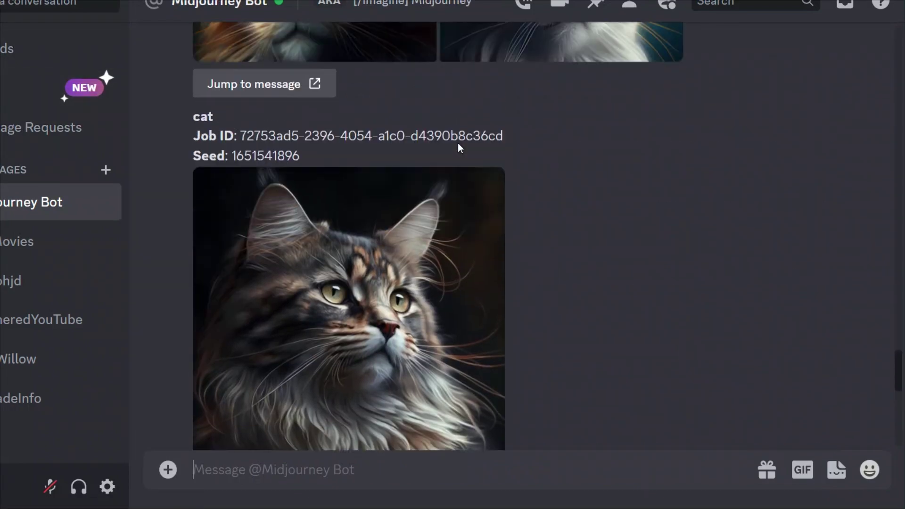
scroll(458, 148, up, 3)
scroll(458, 148, down, 3)
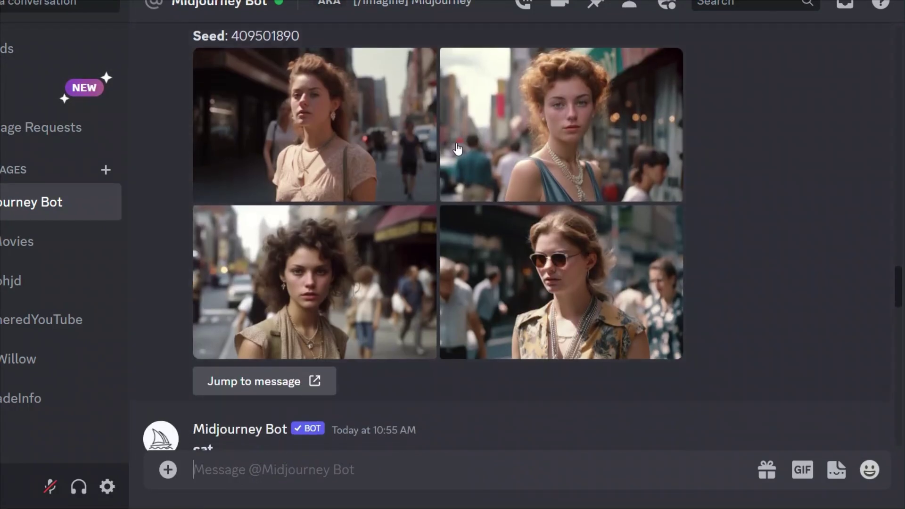
scroll(312, 130, up, 2)
double_click(265, 102)
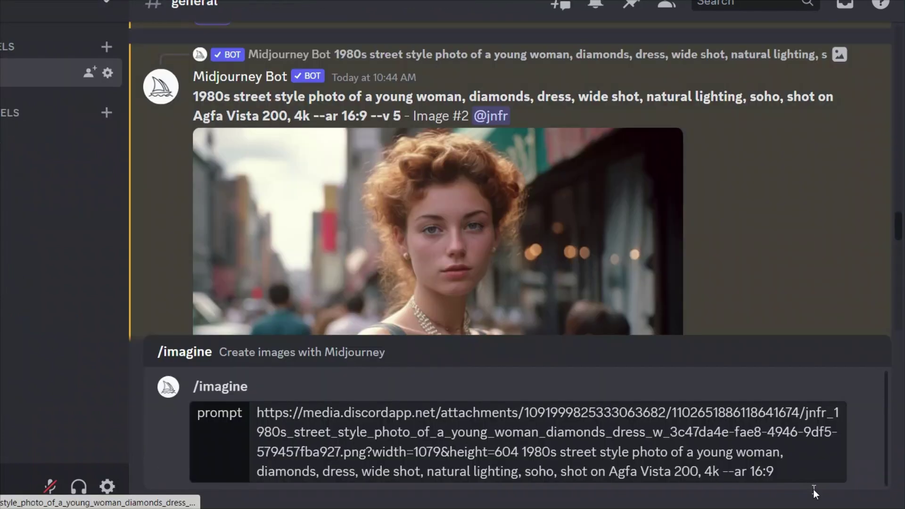
Step: Append --seed 409501890 to the image-link prompt and submit it
click(813, 477)
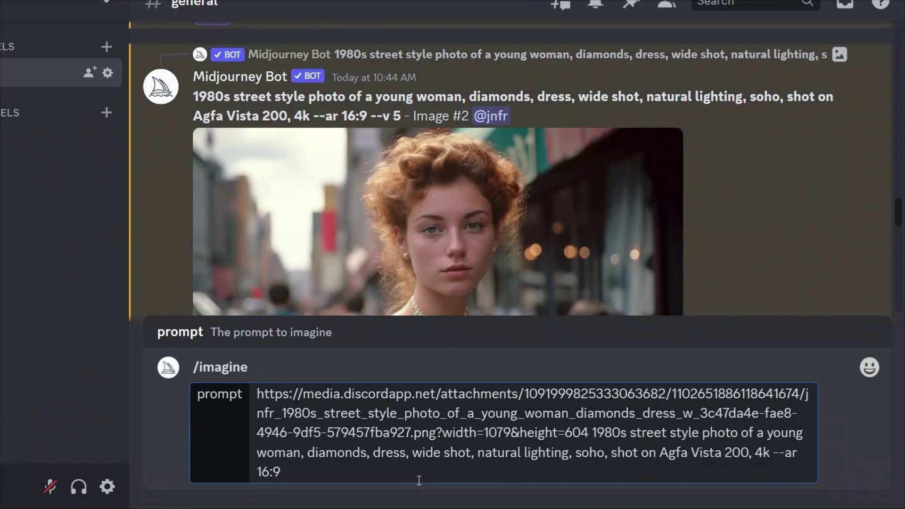
text(--seed)
key(ctrl+v)
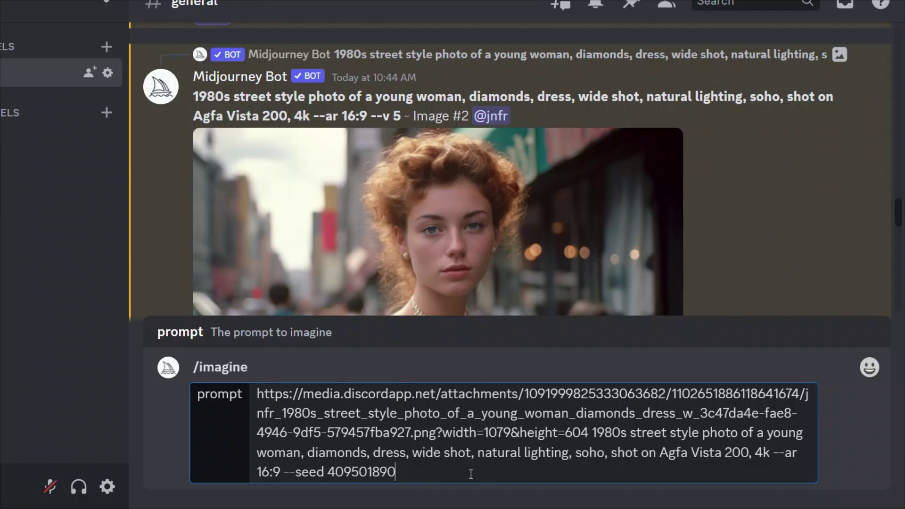
drag(447, 475, 281, 472)
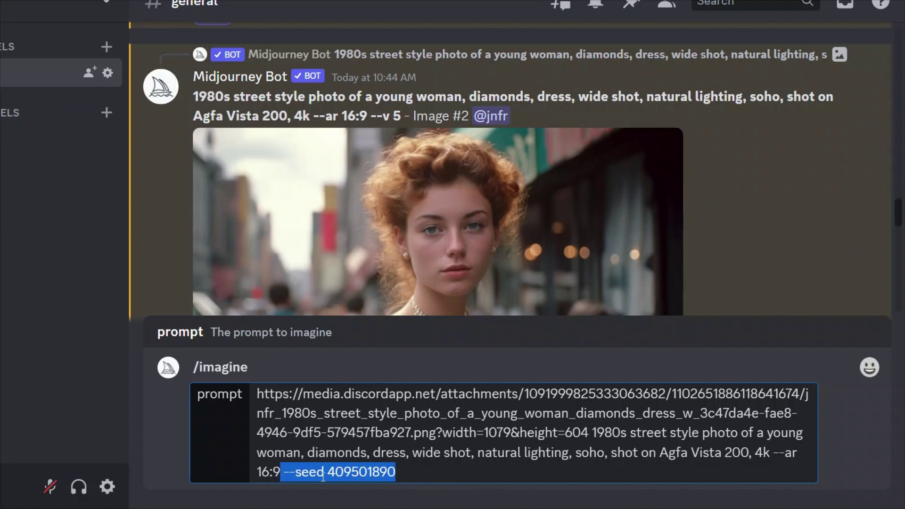
click(438, 476)
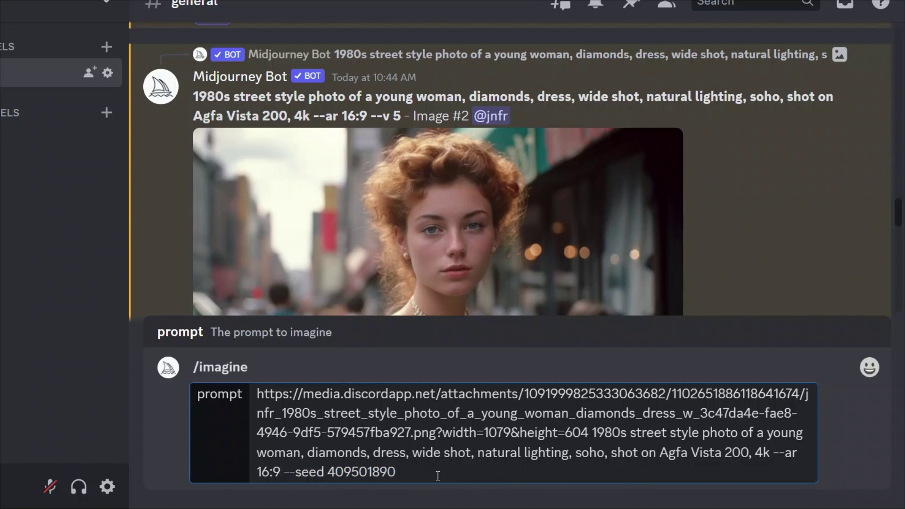
key(Return)
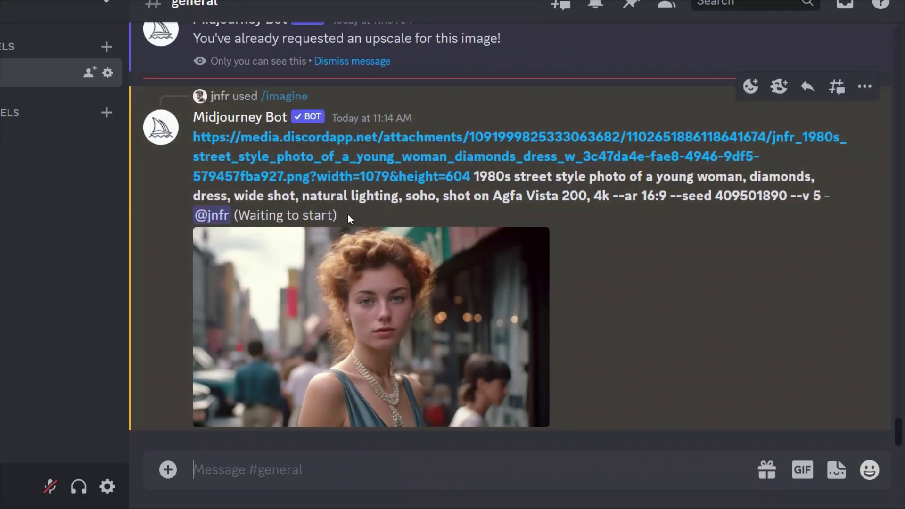
Step: Open the seeded redhead portrait grid in the full-size image viewer
drag(338, 217, 235, 216)
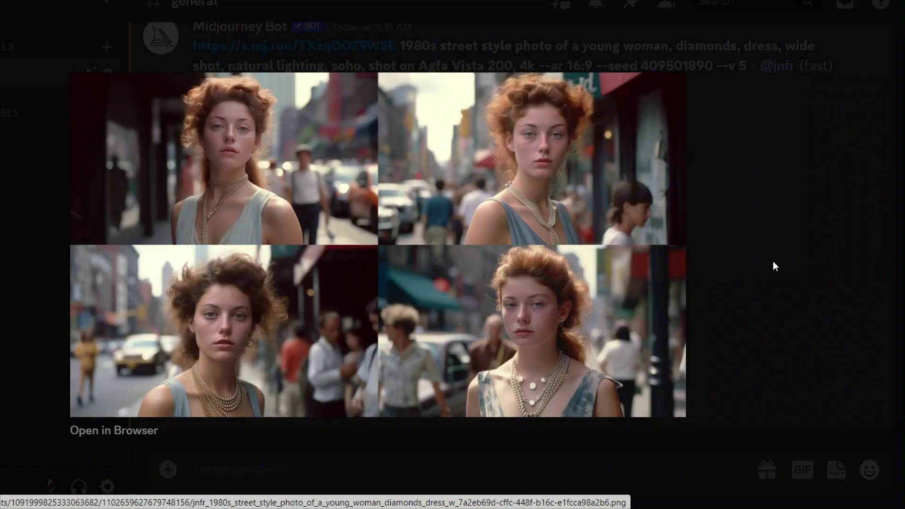
click(774, 261)
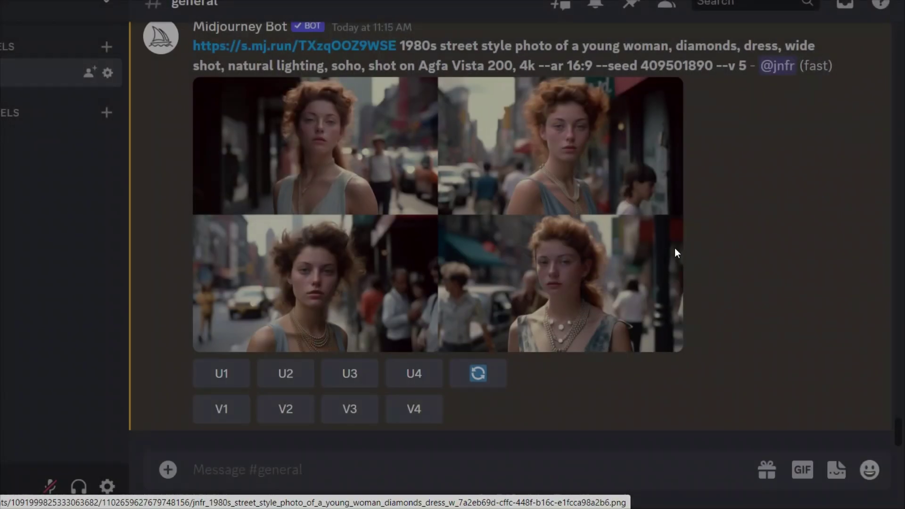
click(547, 236)
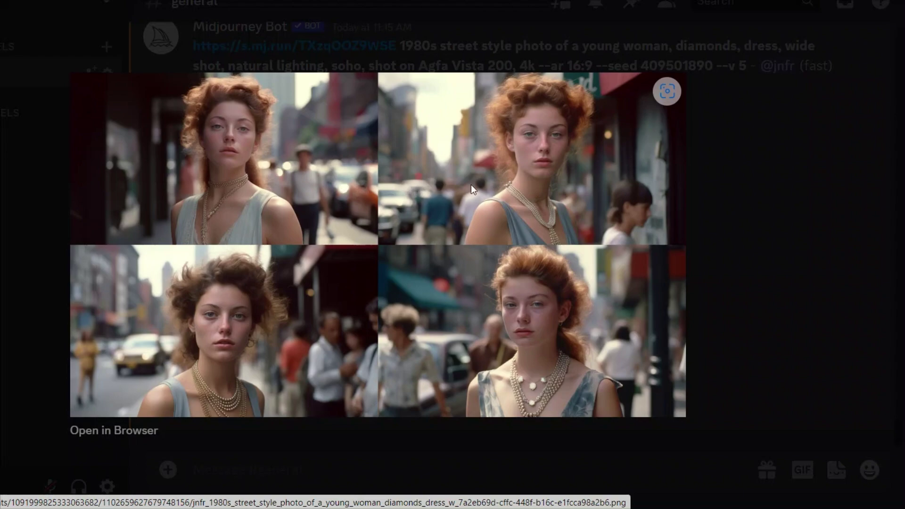
Step: Close the viewer and copy the seeded prompt's text from the bot message
click(757, 203)
scroll(814, 297, up, 2)
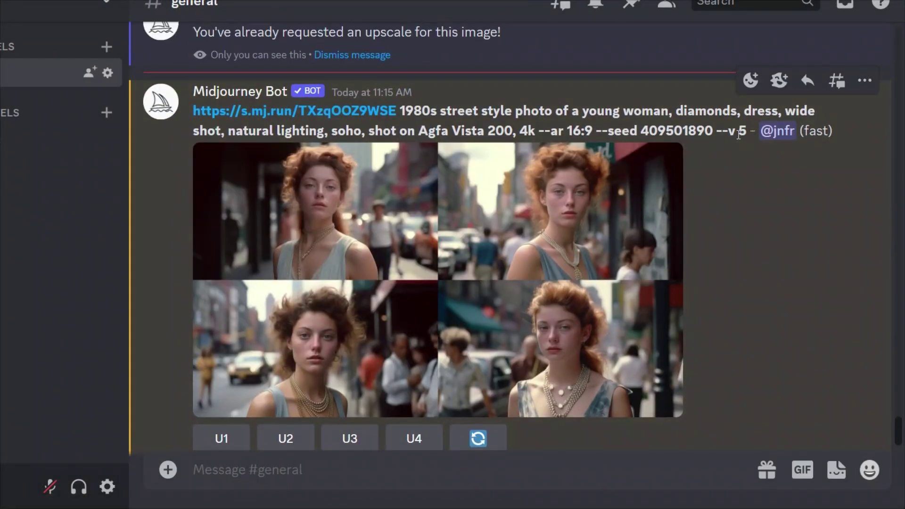
drag(716, 131, 185, 118)
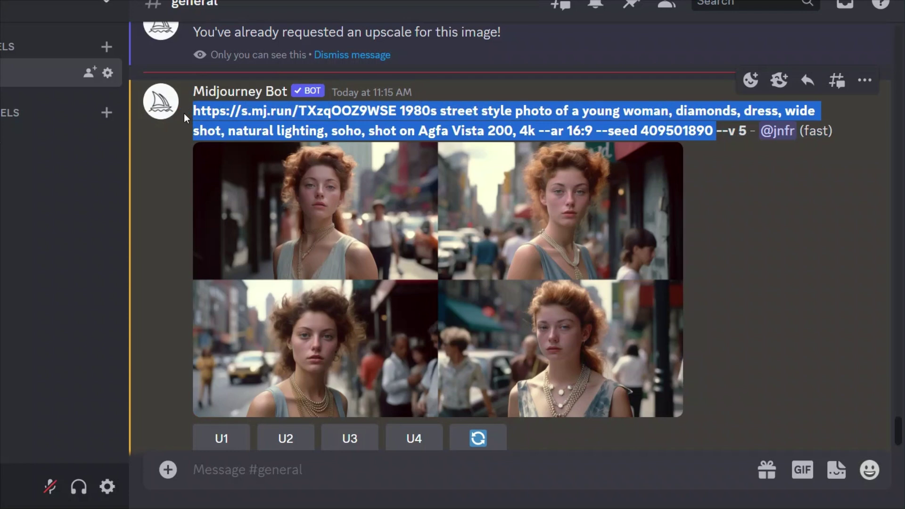
click(559, 134)
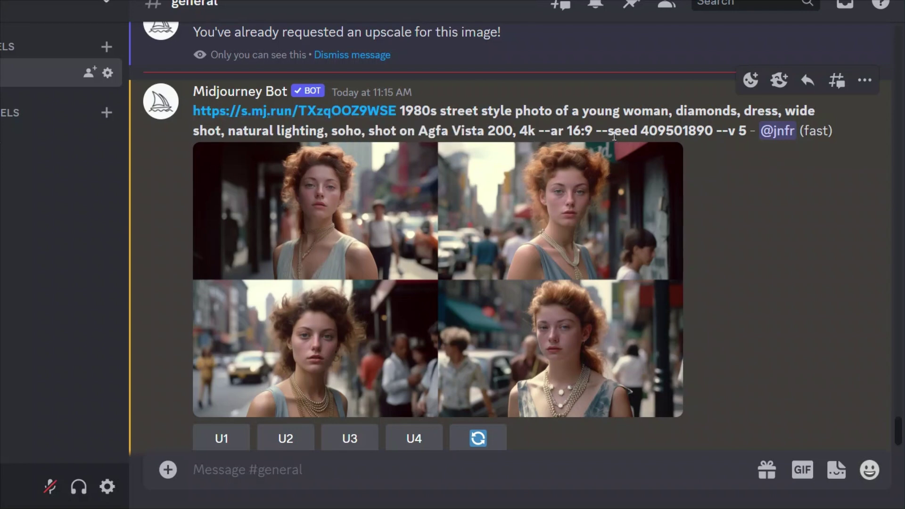
Step: Send the seeded prompt again with 'soho' replaced by 'at the beach'
click(388, 478)
text(/)
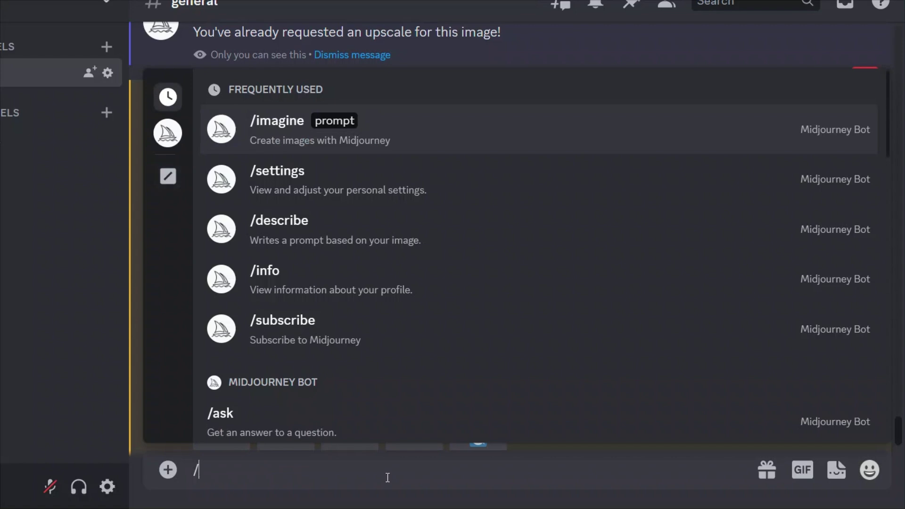
text(im)
key(Tab)
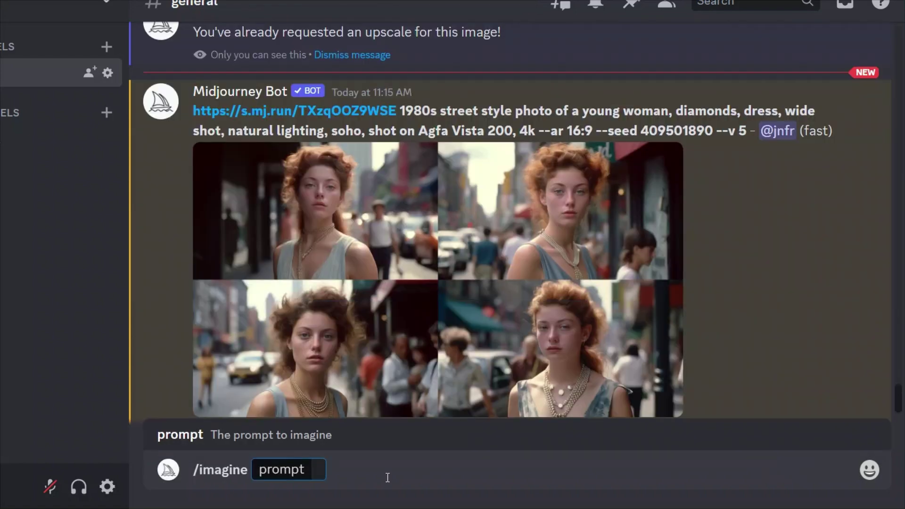
key(ctrl+v)
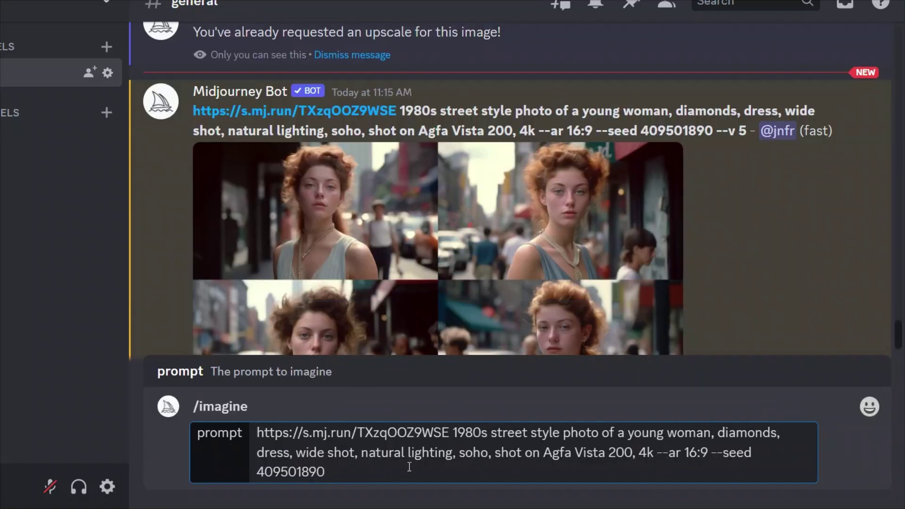
double_click(485, 456)
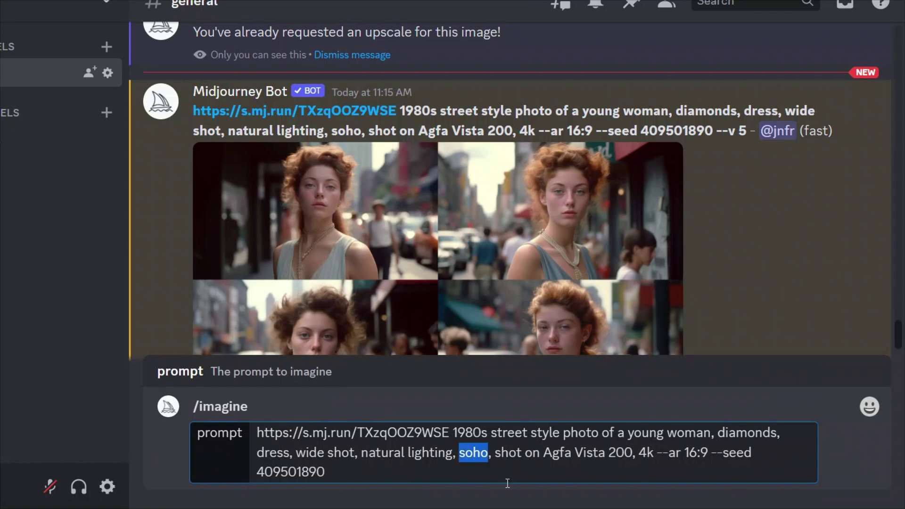
text(at the beach)
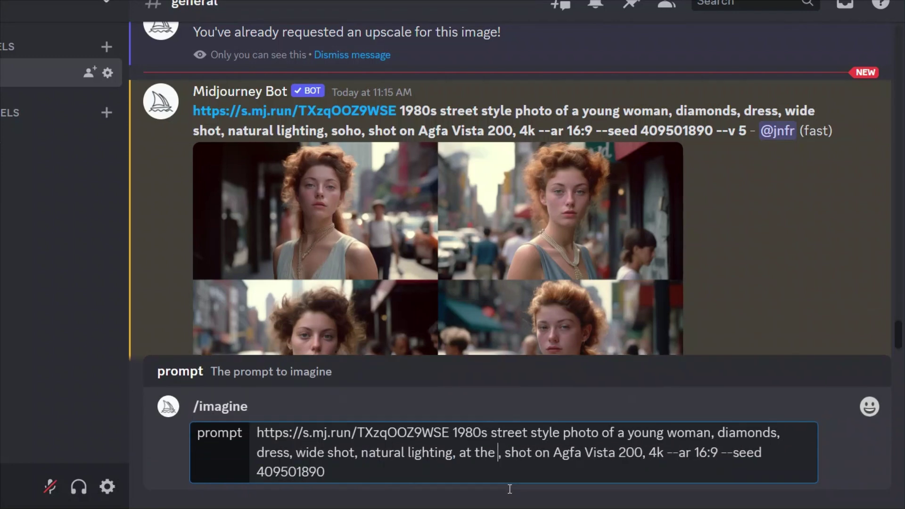
key(Return)
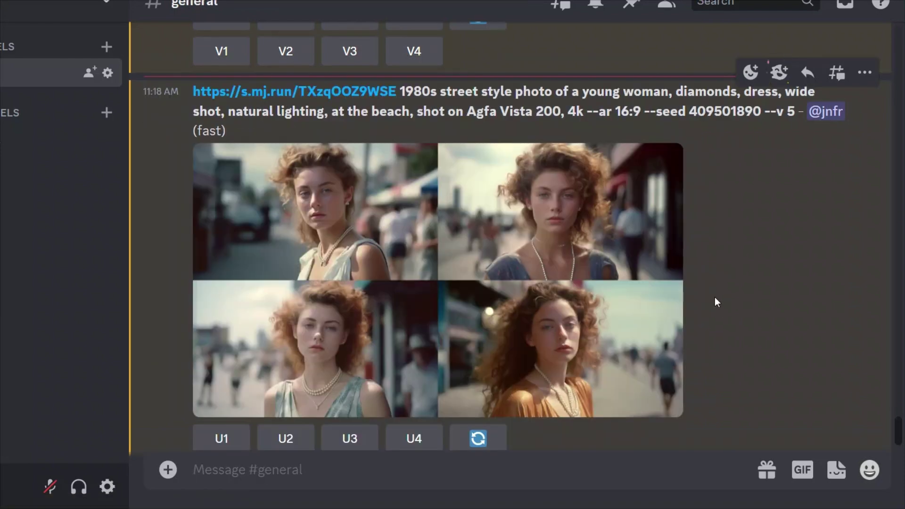
Step: Enlarge the beach and Soho grids in turn to compare them, ending on the beach grid
click(595, 310)
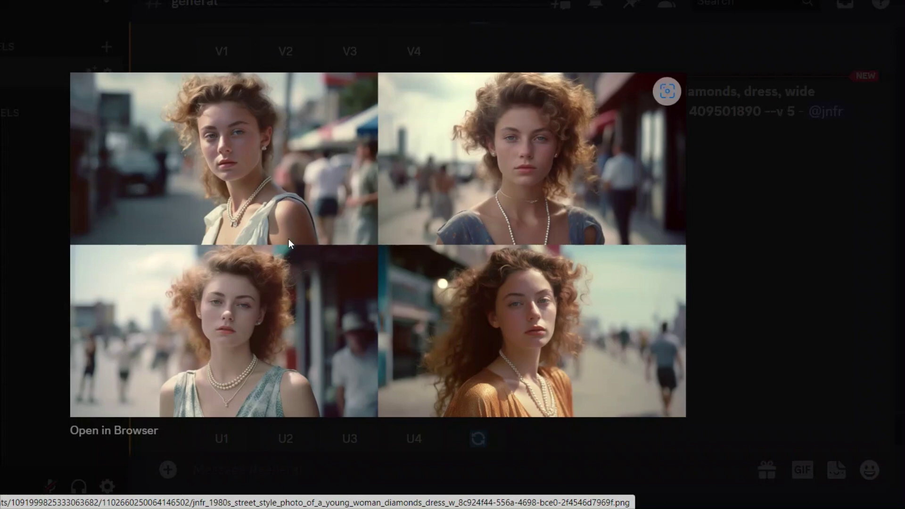
click(767, 270)
scroll(717, 265, down, 10)
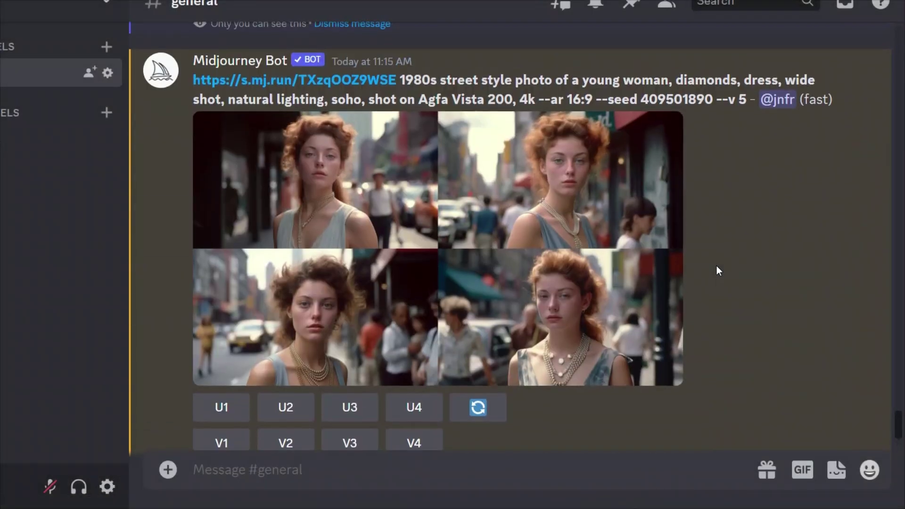
scroll(717, 265, up, 2)
click(595, 276)
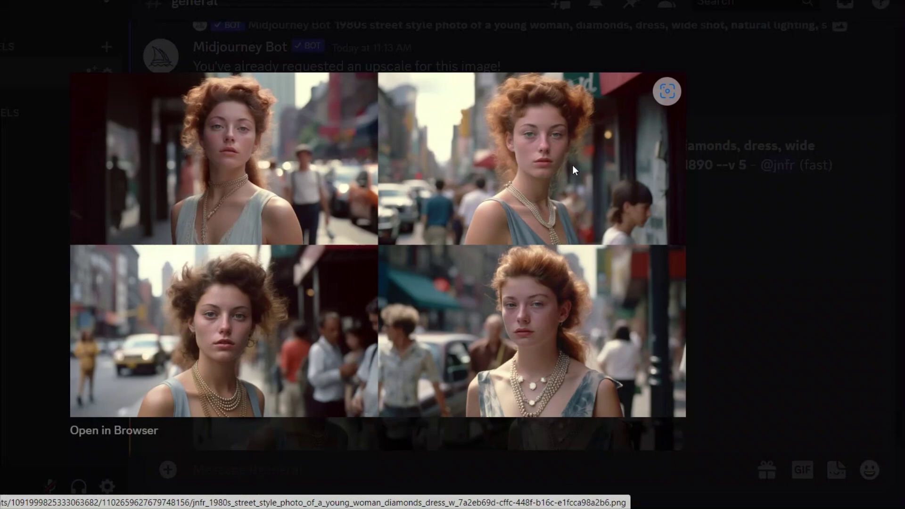
click(750, 272)
scroll(749, 271, down, 10)
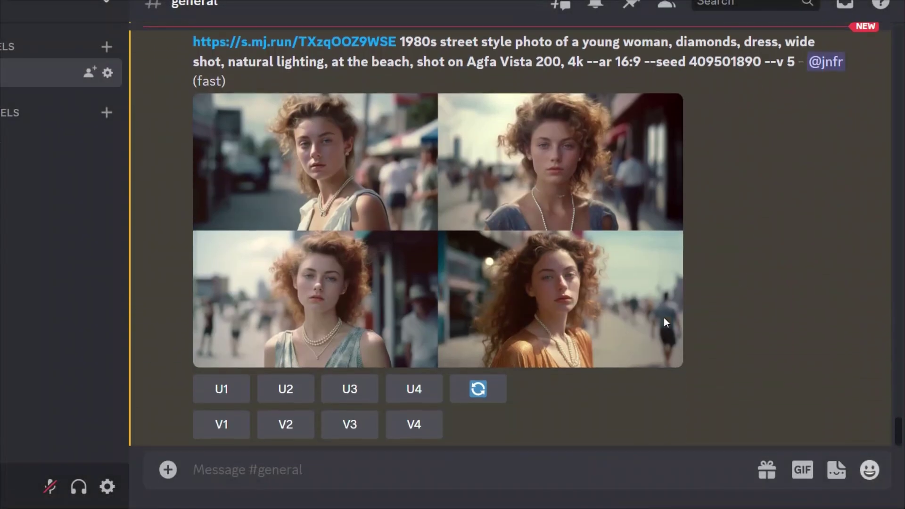
click(418, 227)
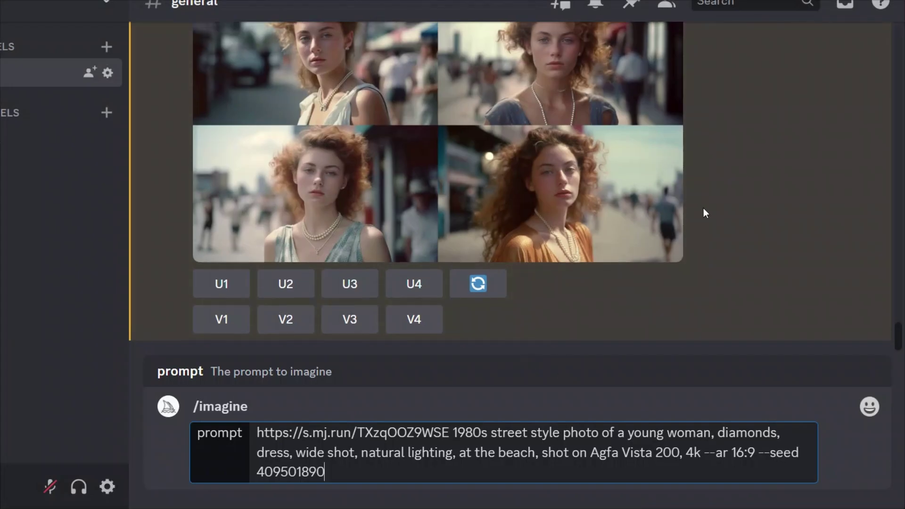
Step: Insert 'sitting on a bench,' before 'shot' in the seeded beach prompt and send it
scroll(704, 213, up, 2)
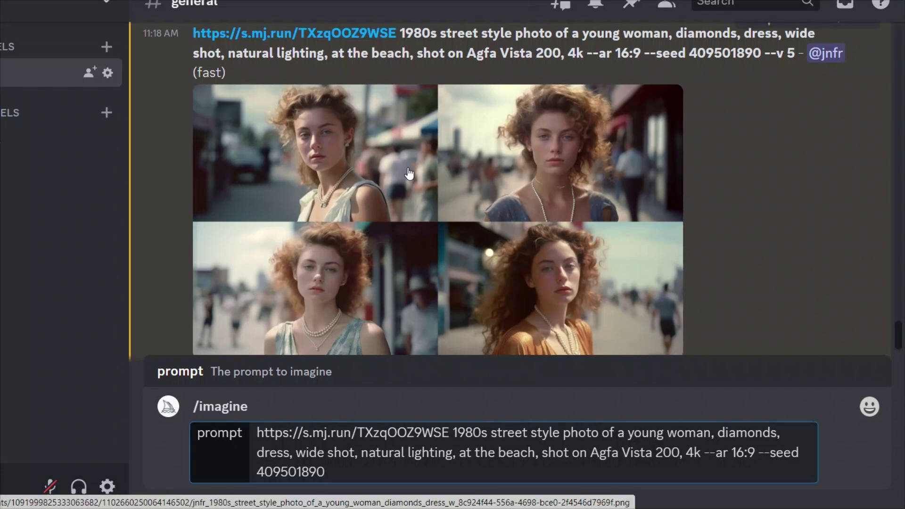
scroll(509, 182, down, 3)
scroll(505, 187, up, 2)
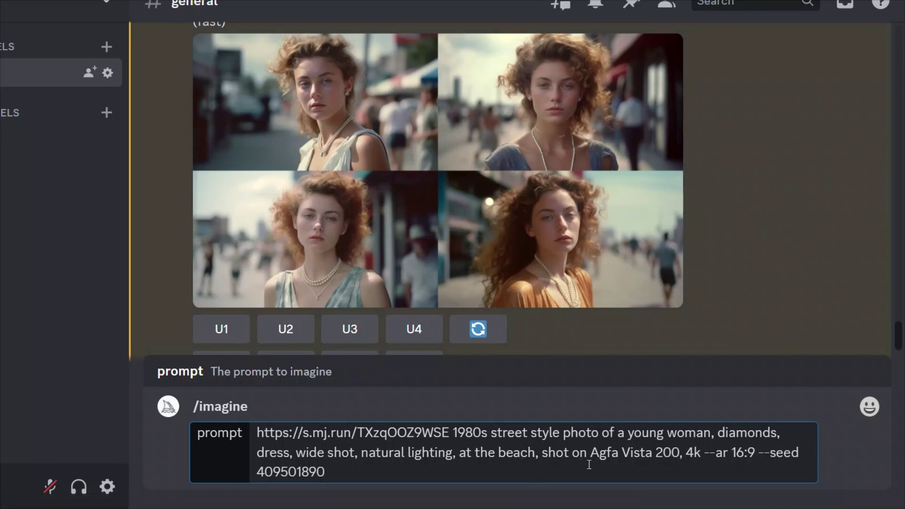
click(543, 456)
text(sitti)
text(ng on a ben)
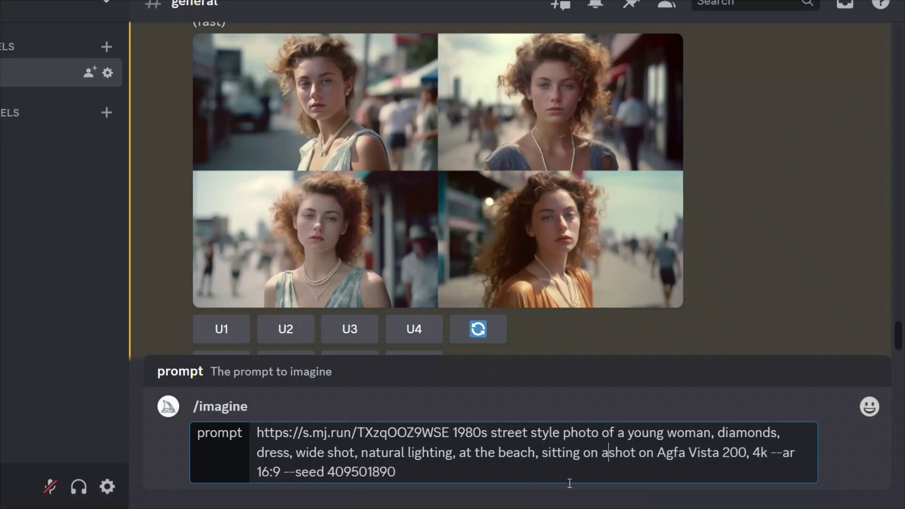
text(ch,)
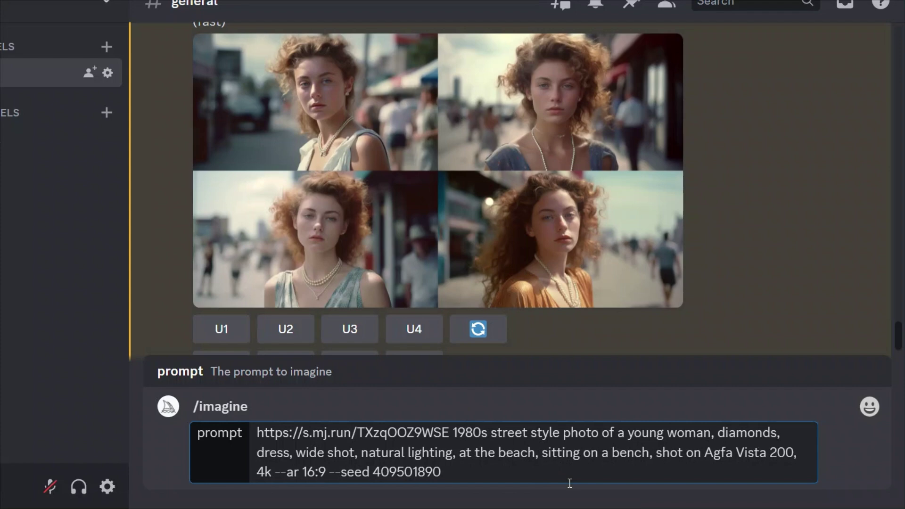
key(Return)
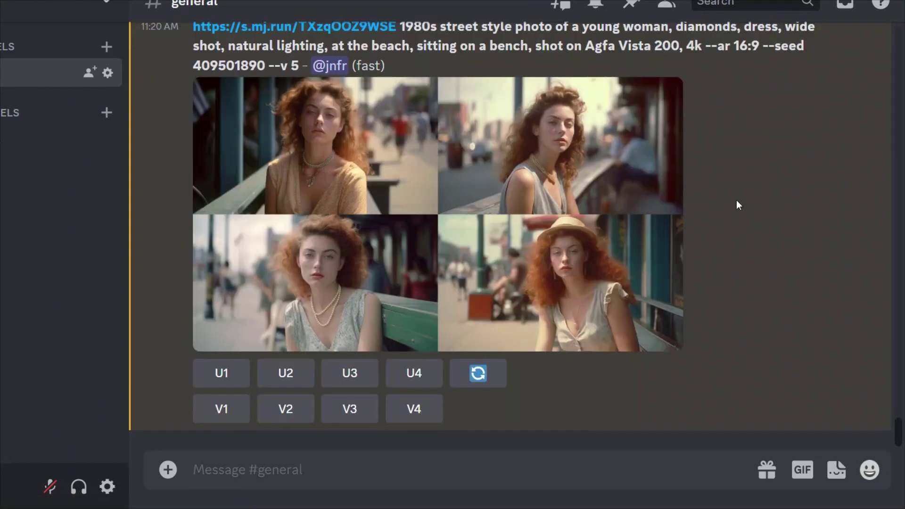
click(494, 251)
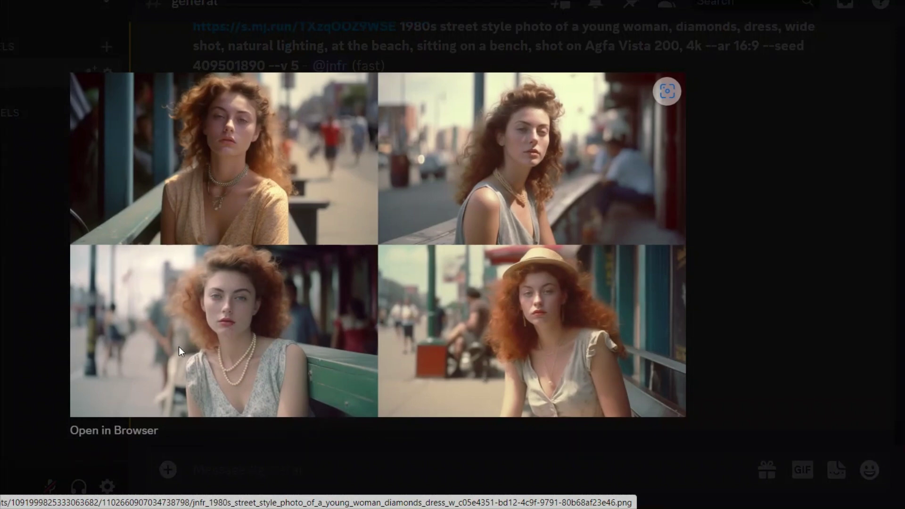
click(773, 276)
scroll(602, 308, up, 10)
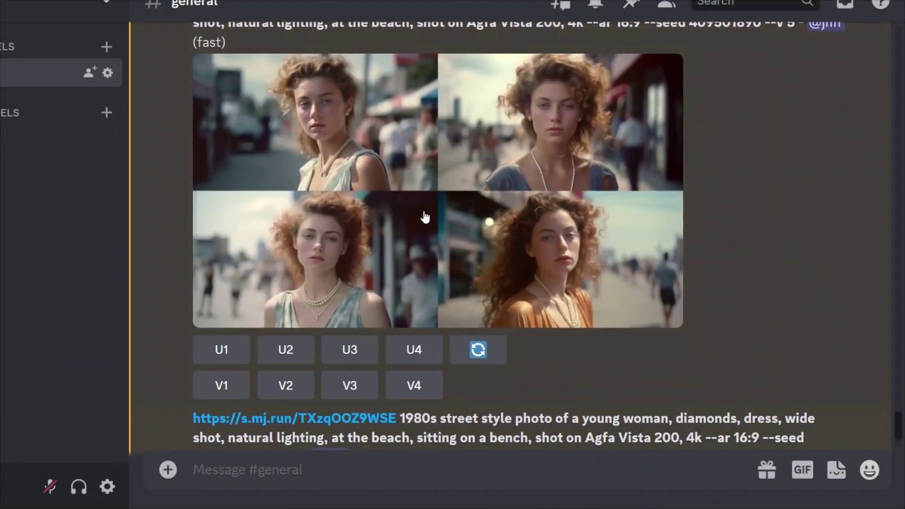
click(330, 255)
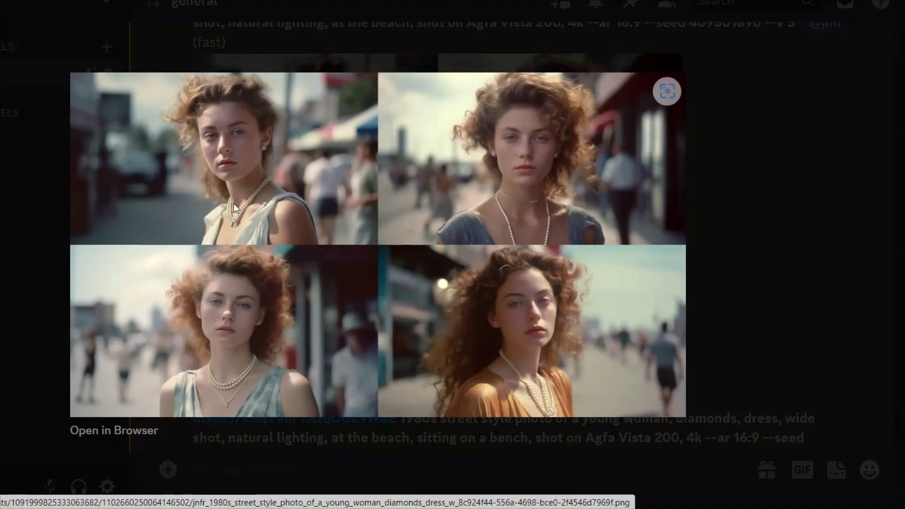
click(766, 298)
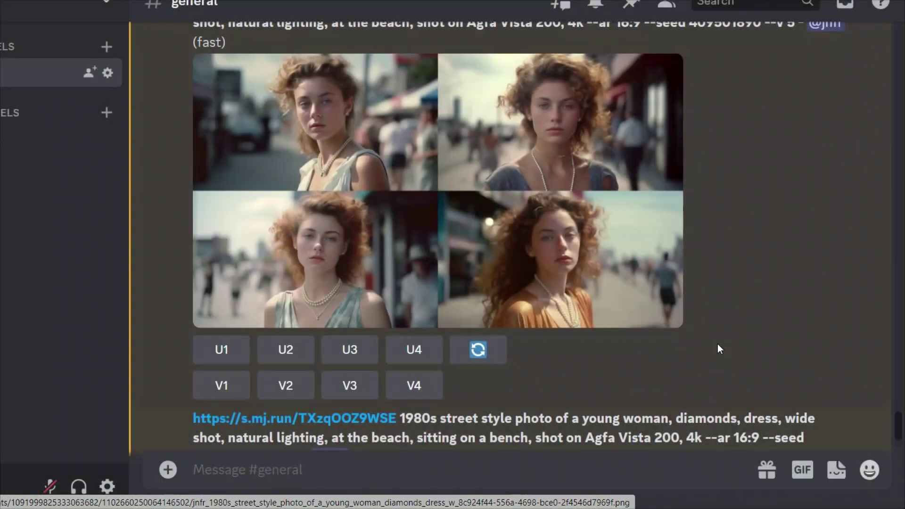
scroll(718, 344, down, 5)
click(313, 316)
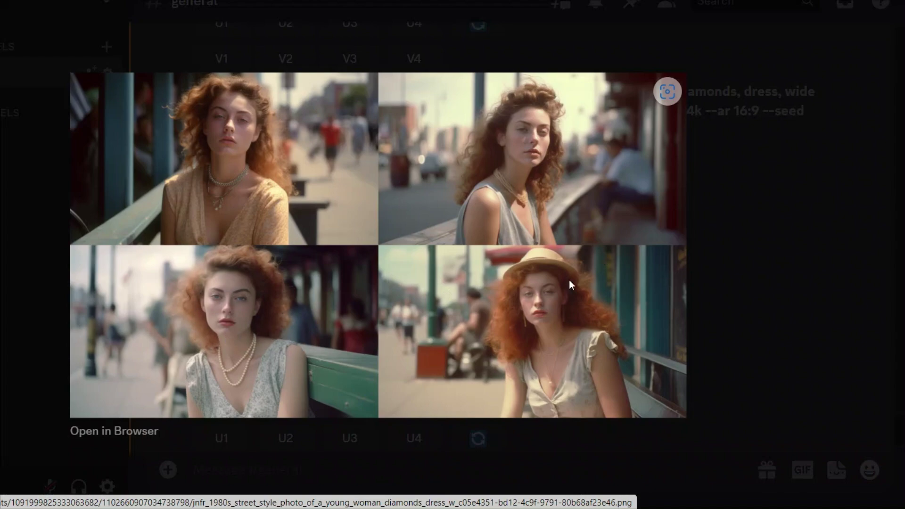
click(773, 261)
scroll(661, 340, down, 2)
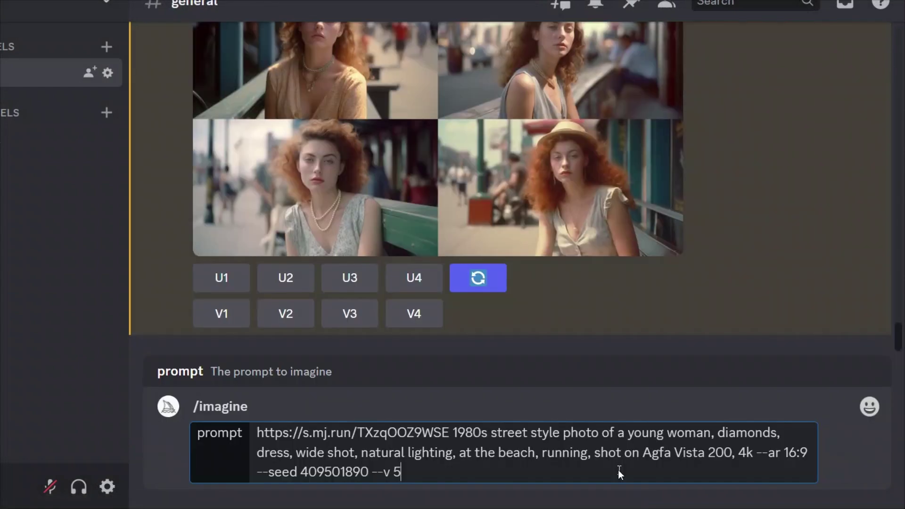
Step: Send the seeded 'running at the beach' prompt and select the word 'running' in the posted message
key(Return)
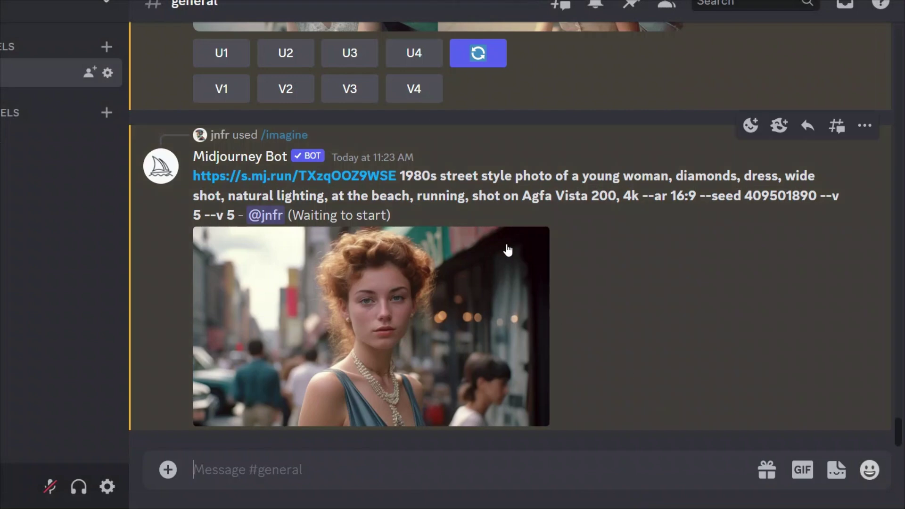
scroll(542, 261, up, 3)
scroll(541, 260, down, 1)
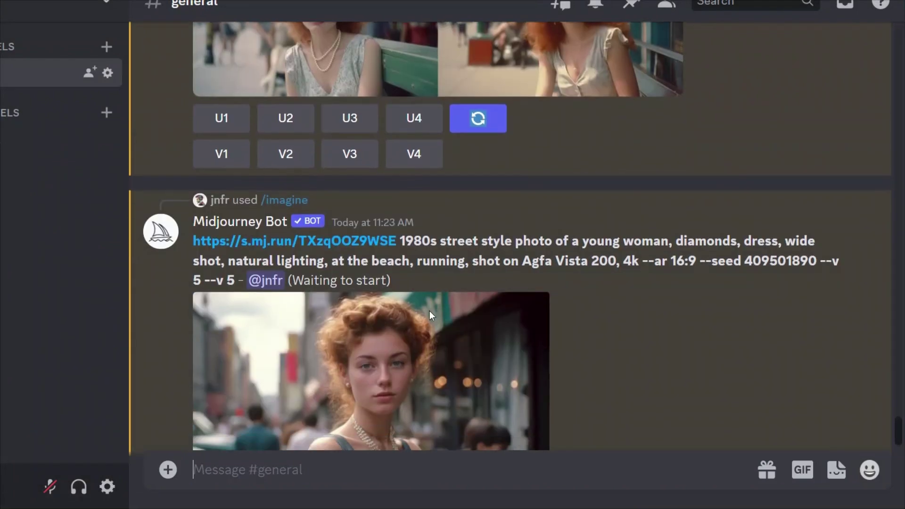
drag(422, 261, 443, 267)
click(443, 265)
double_click(438, 267)
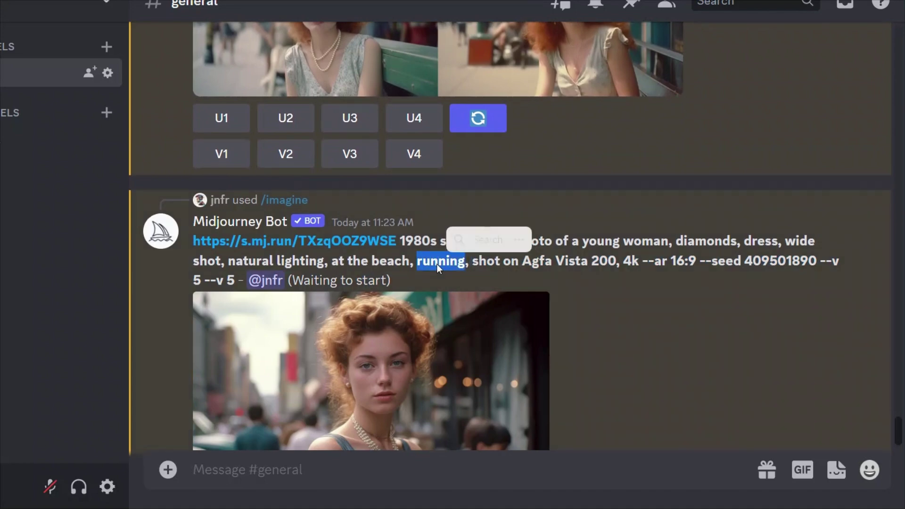
scroll(438, 268, down, 2)
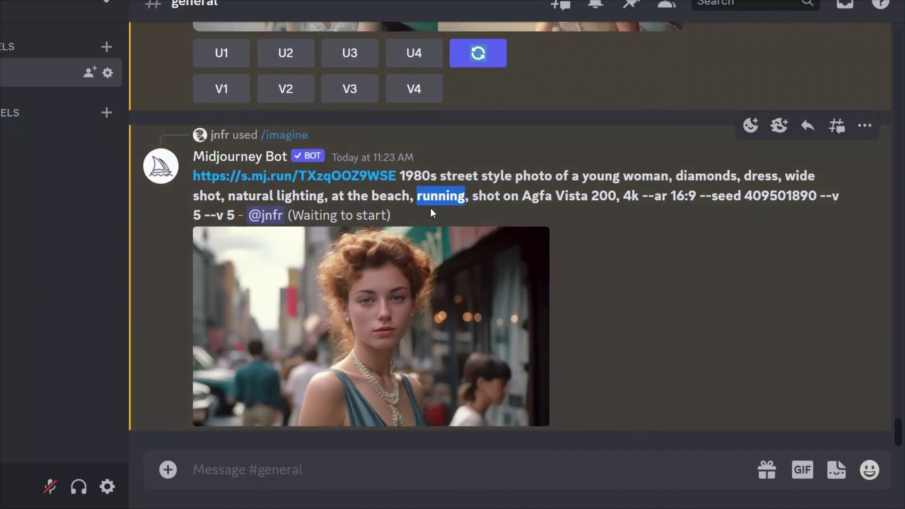
scroll(500, 288, up, 5)
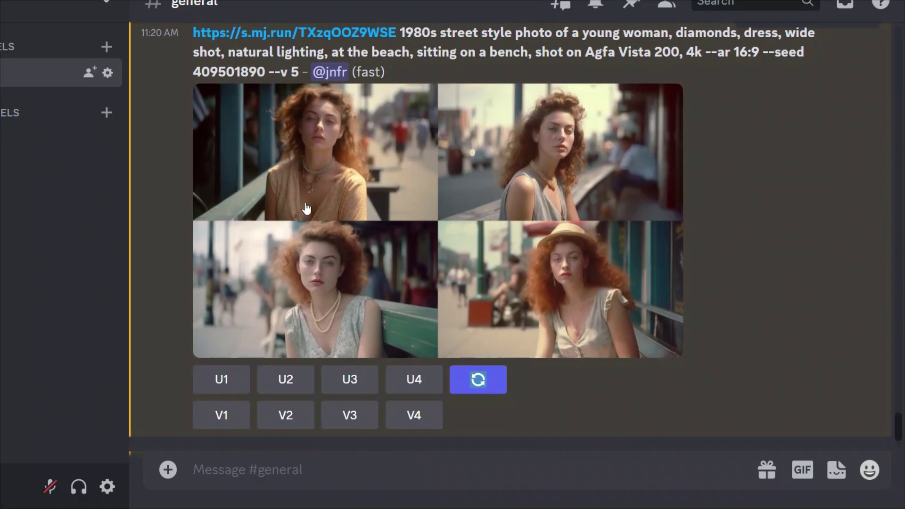
scroll(529, 278, down, 5)
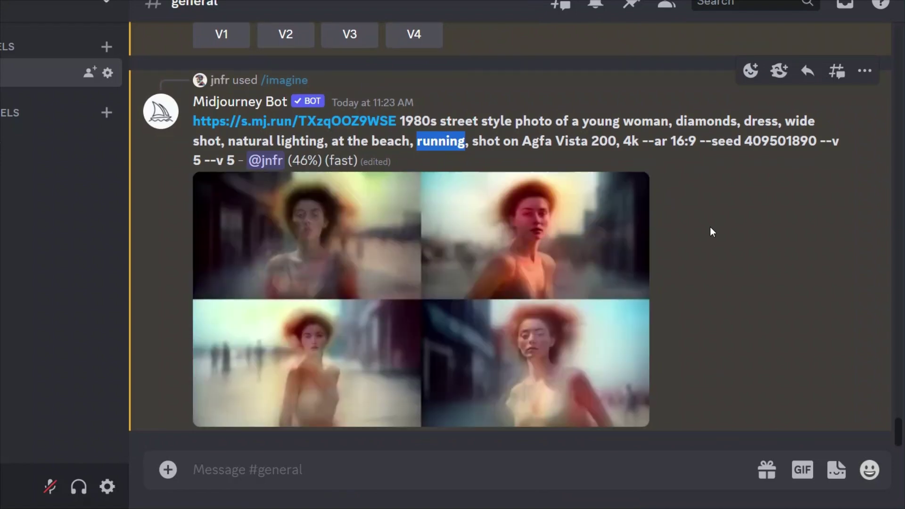
Step: Enlarge the finished running grid to review the four women, then close the viewer
click(717, 261)
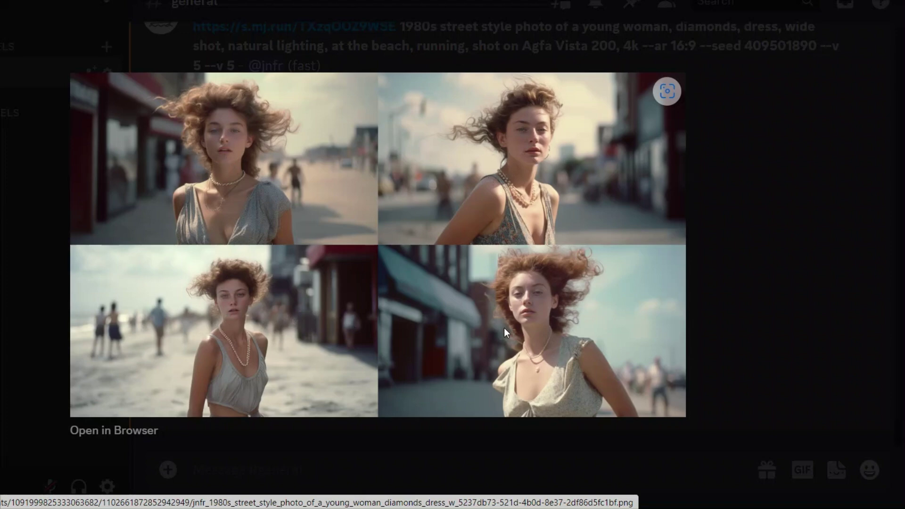
click(740, 205)
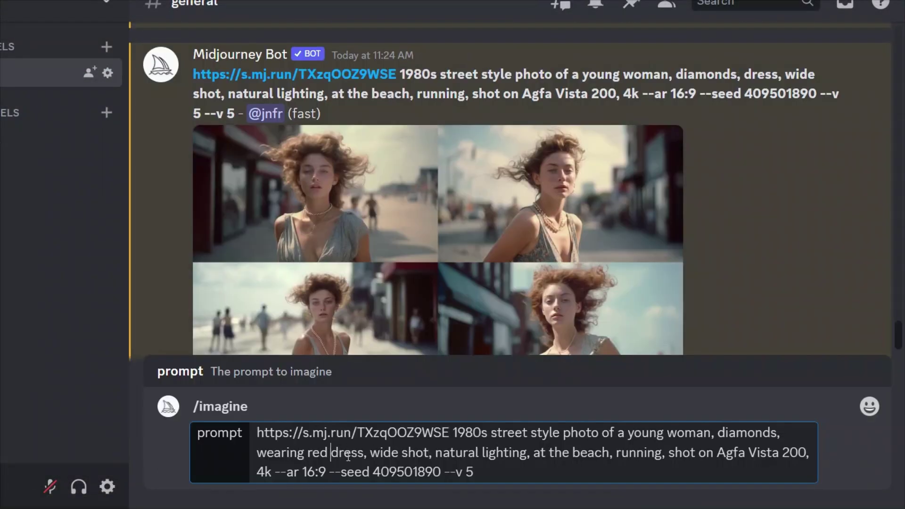
Step: Send the seeded running prompt with 'wearing red dress' added
drag(367, 453, 242, 465)
click(546, 476)
key(Return)
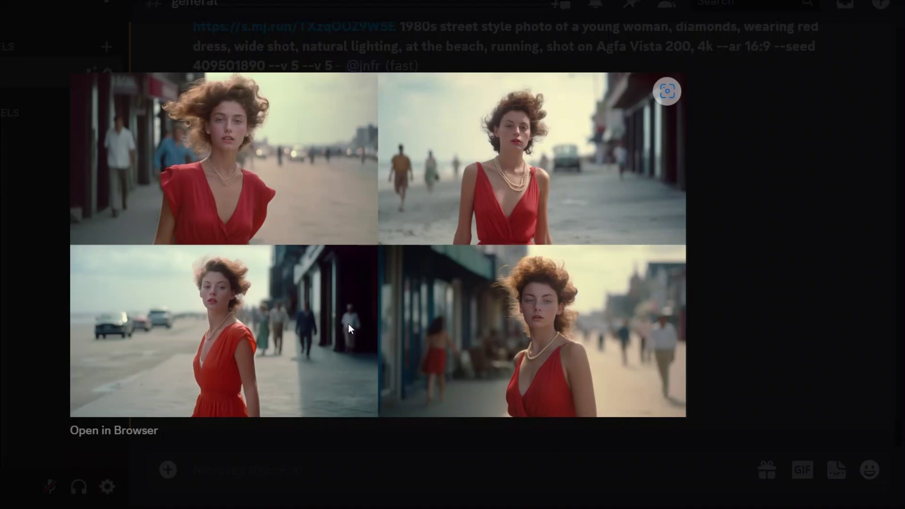
Step: Close the enlarged red-dress grid after reviewing it
click(782, 231)
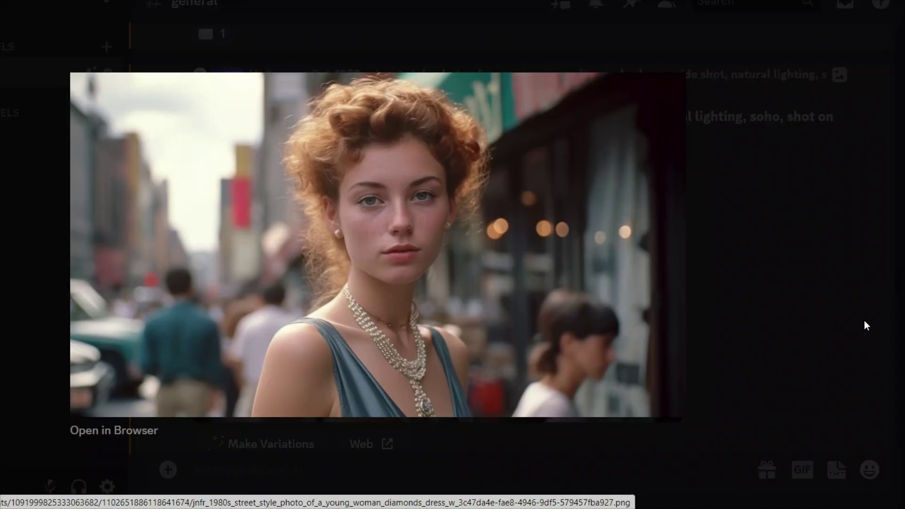